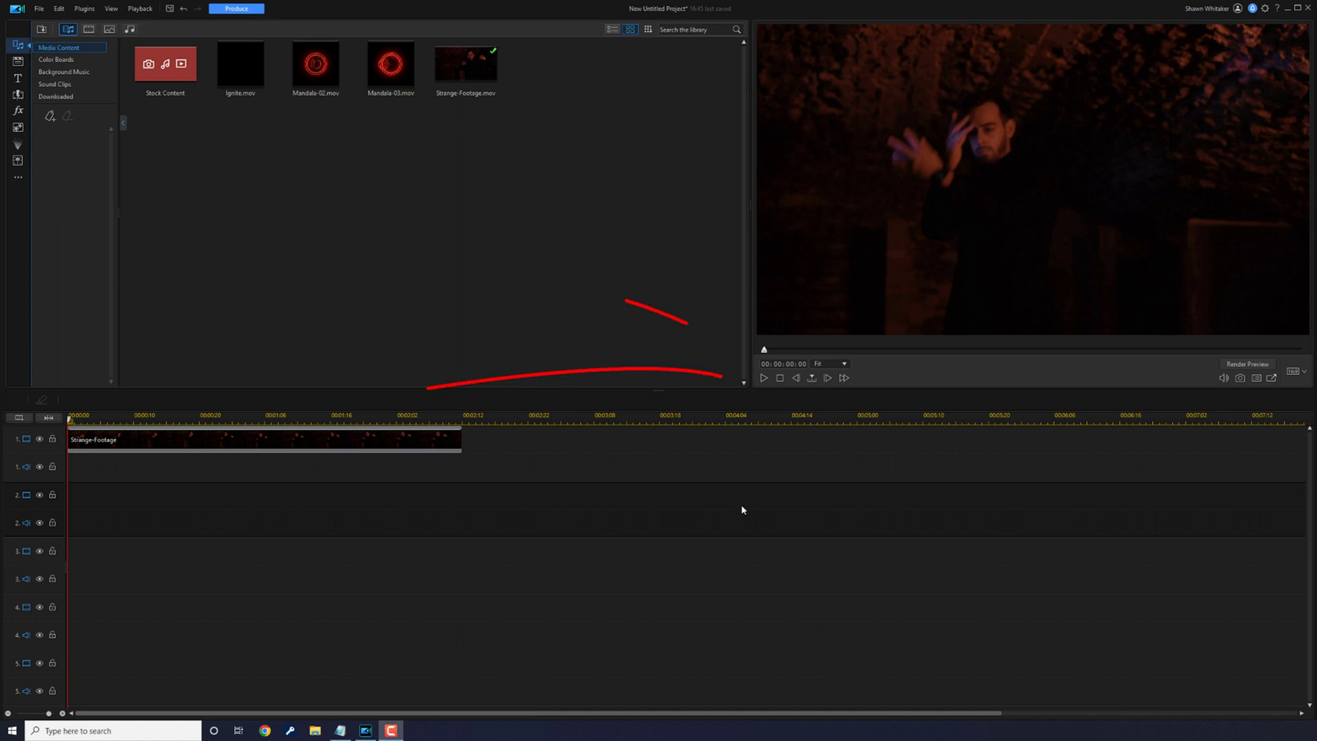
Place Ignite.mov on video track 2 at 00:00:00 and open it in PiP Designer.
click(764, 377)
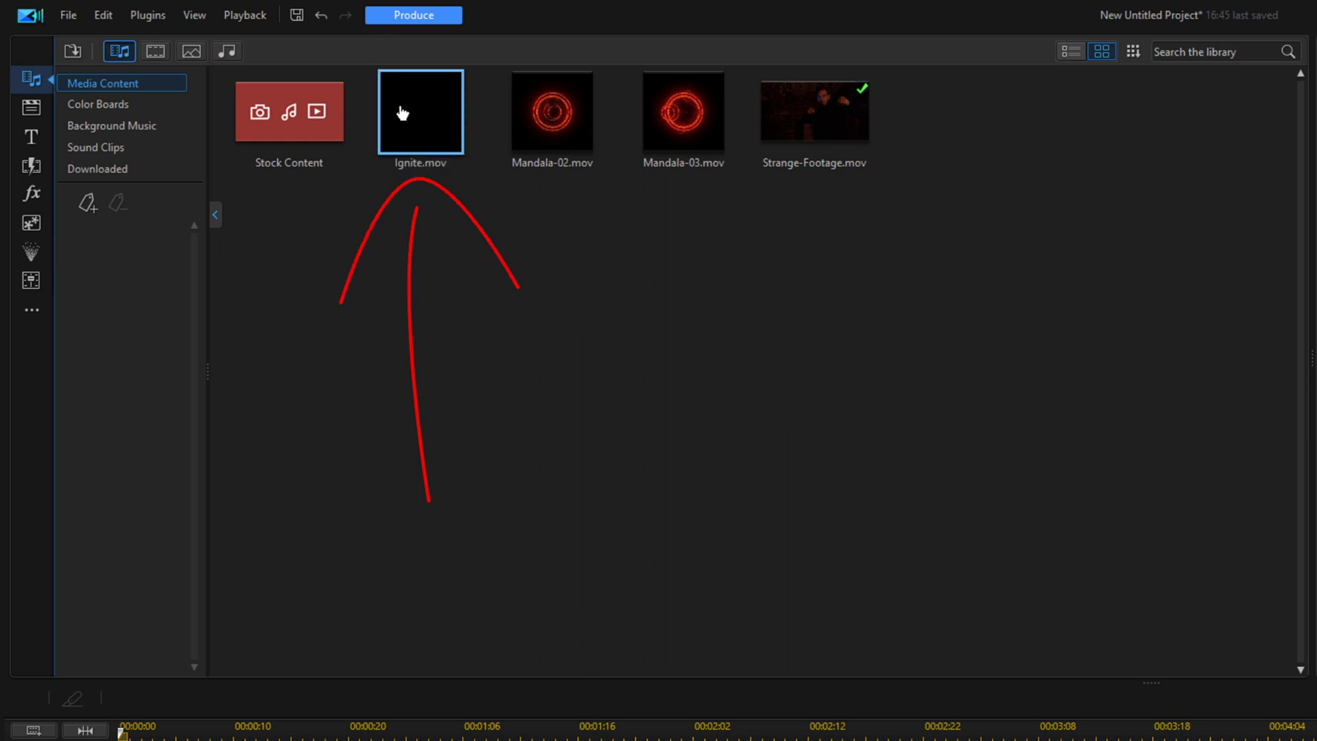
drag(403, 113, 112, 740)
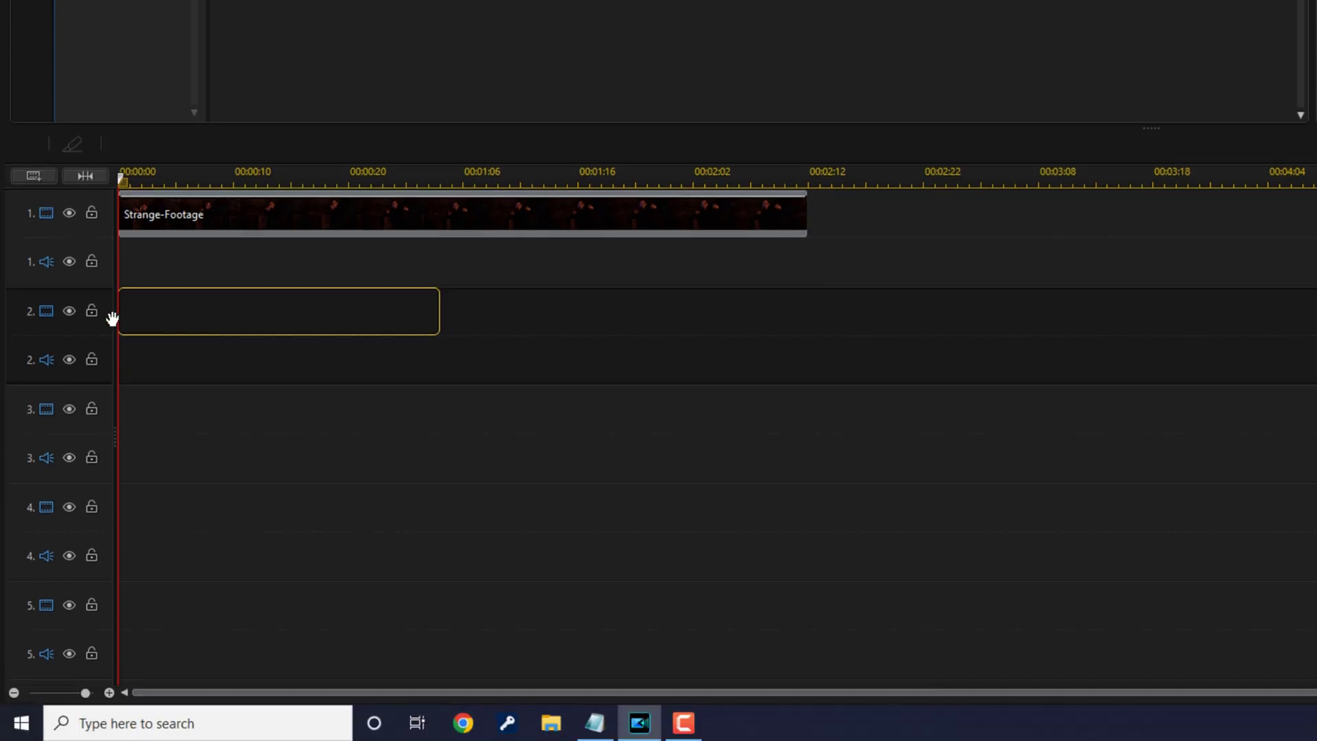
drag(112, 318, 113, 318)
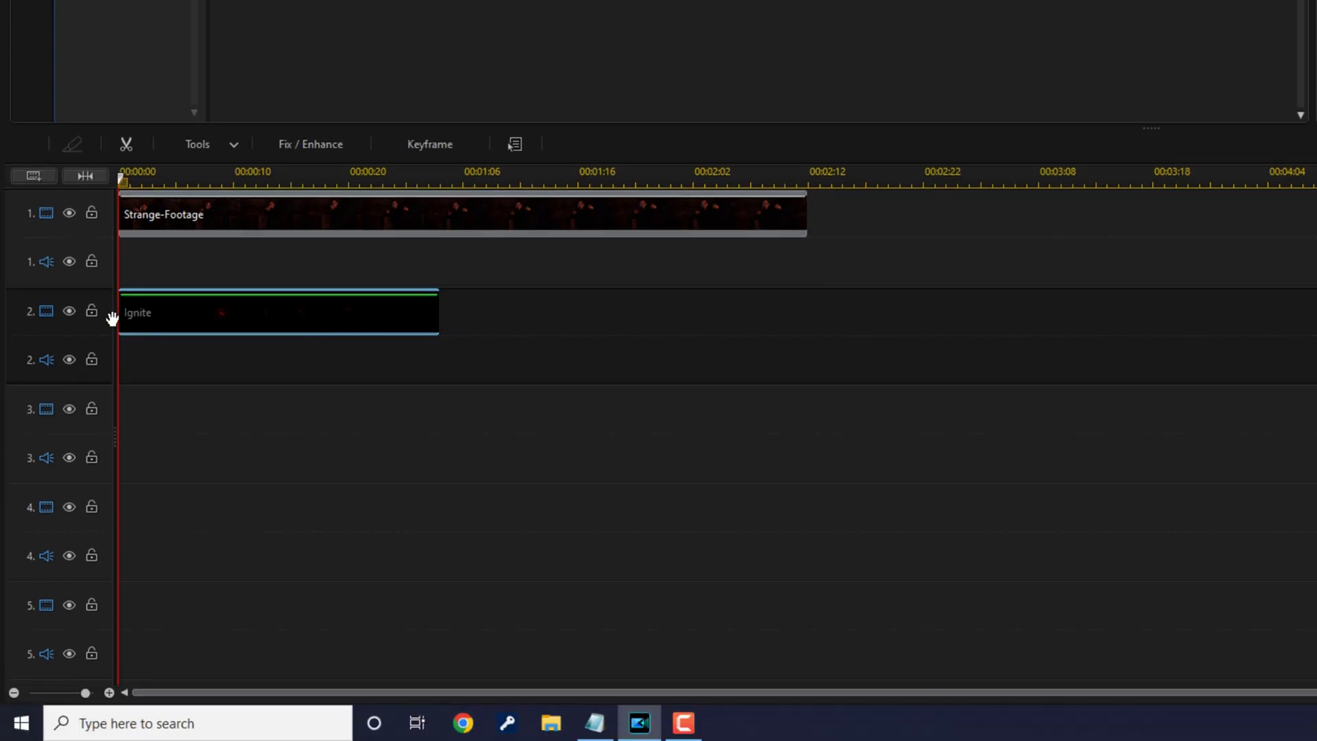
double_click(264, 322)
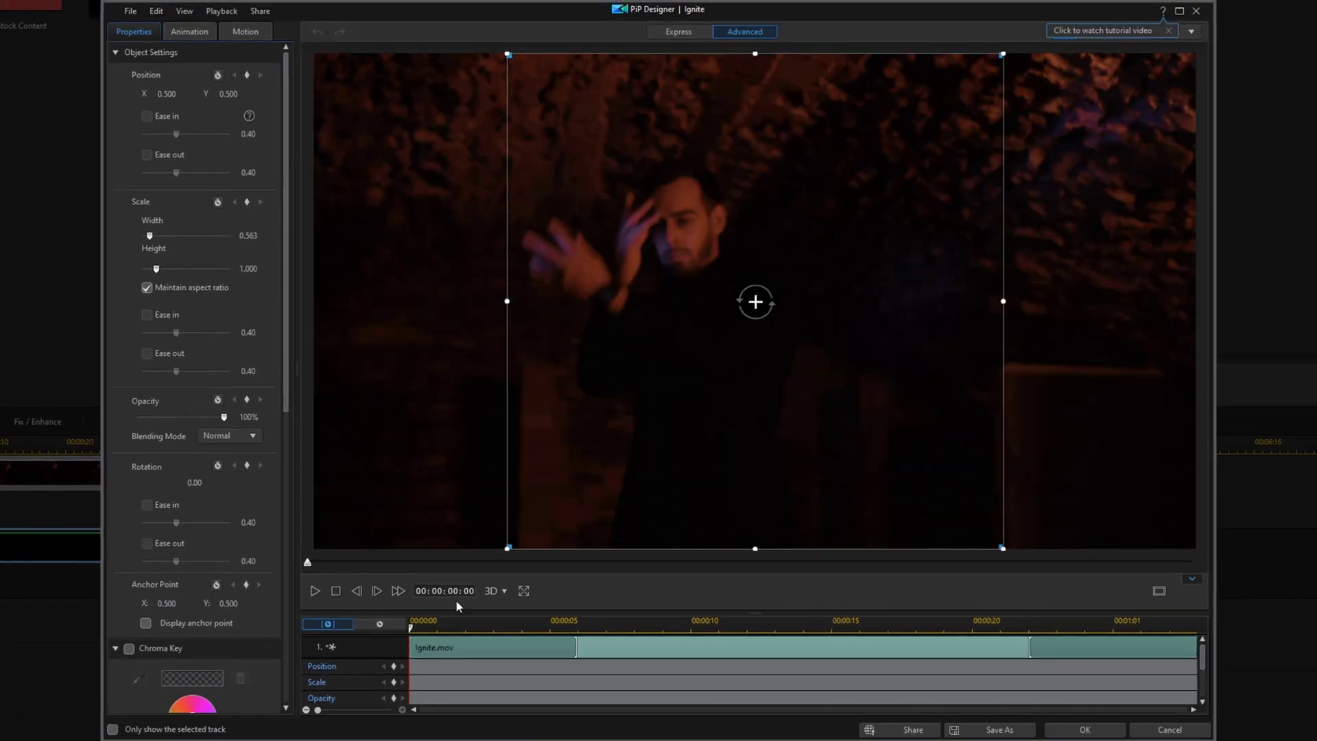
Go to frame 00:00:00:07 and drag the swirl left and up onto the man's hand.
click(772, 624)
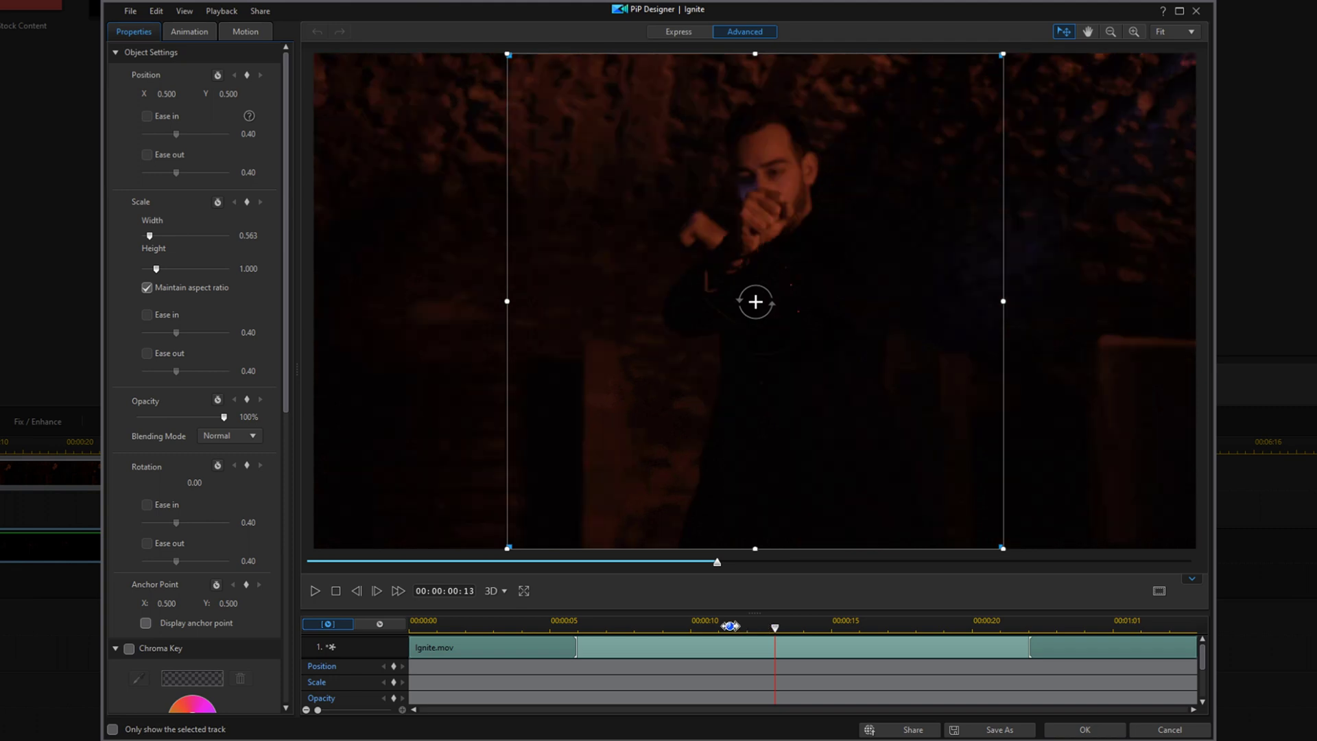
click(718, 625)
click(607, 626)
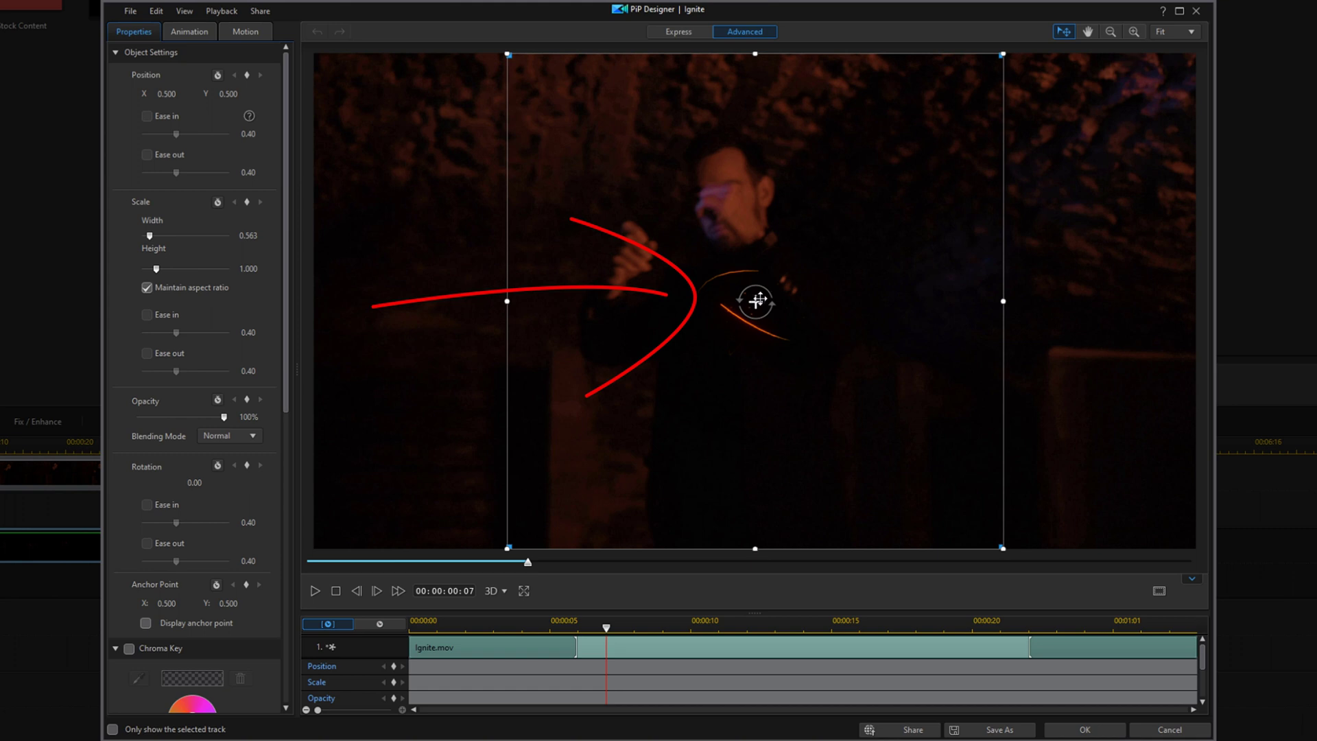
click(757, 300)
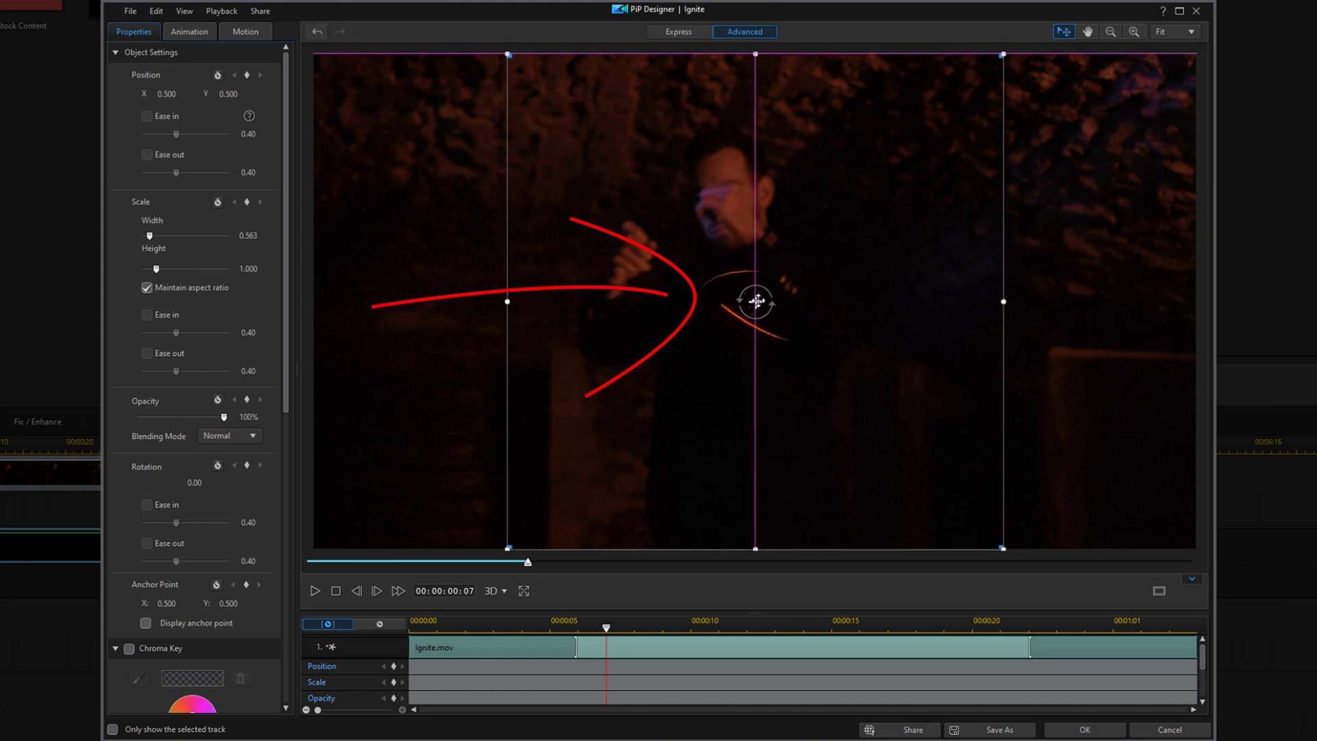
drag(757, 300, 641, 269)
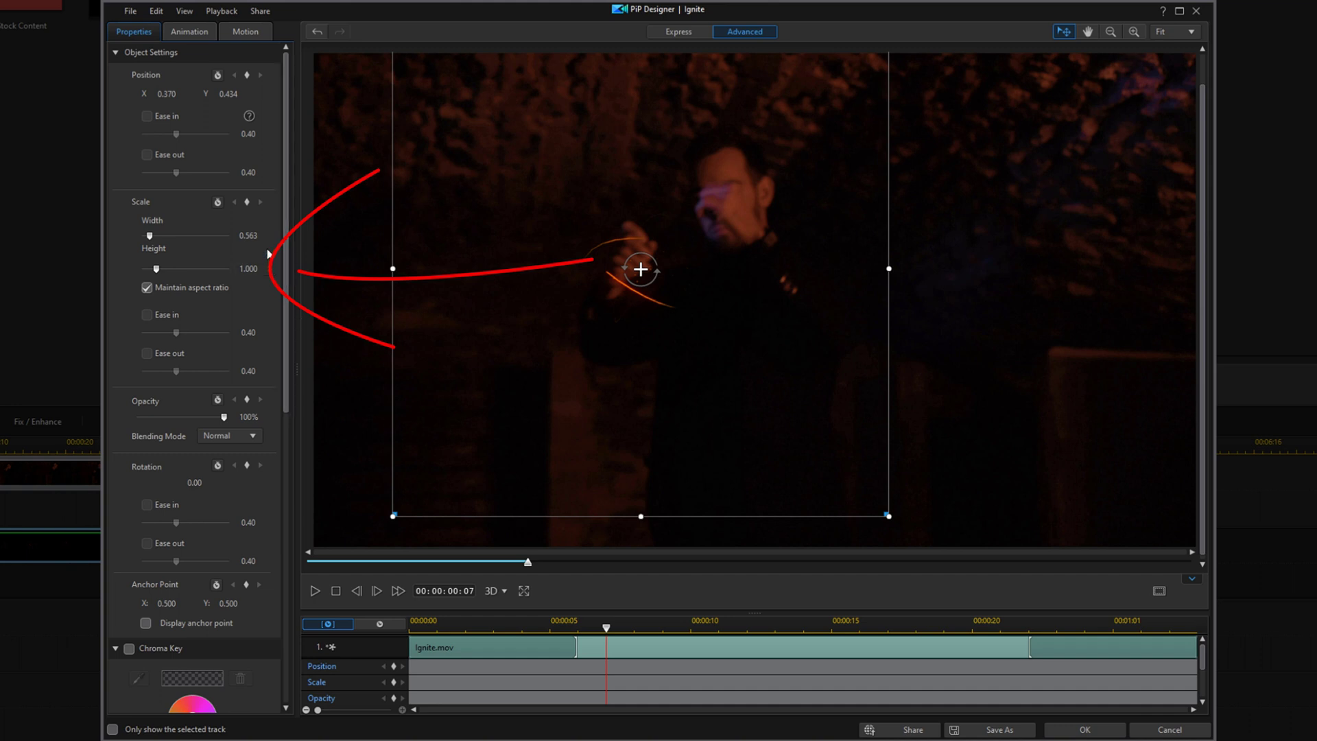
Set the swirl's height to 0.66 and position to X 0.45, Y 0.369, then apply.
click(259, 268)
text(0.66)
key(Return)
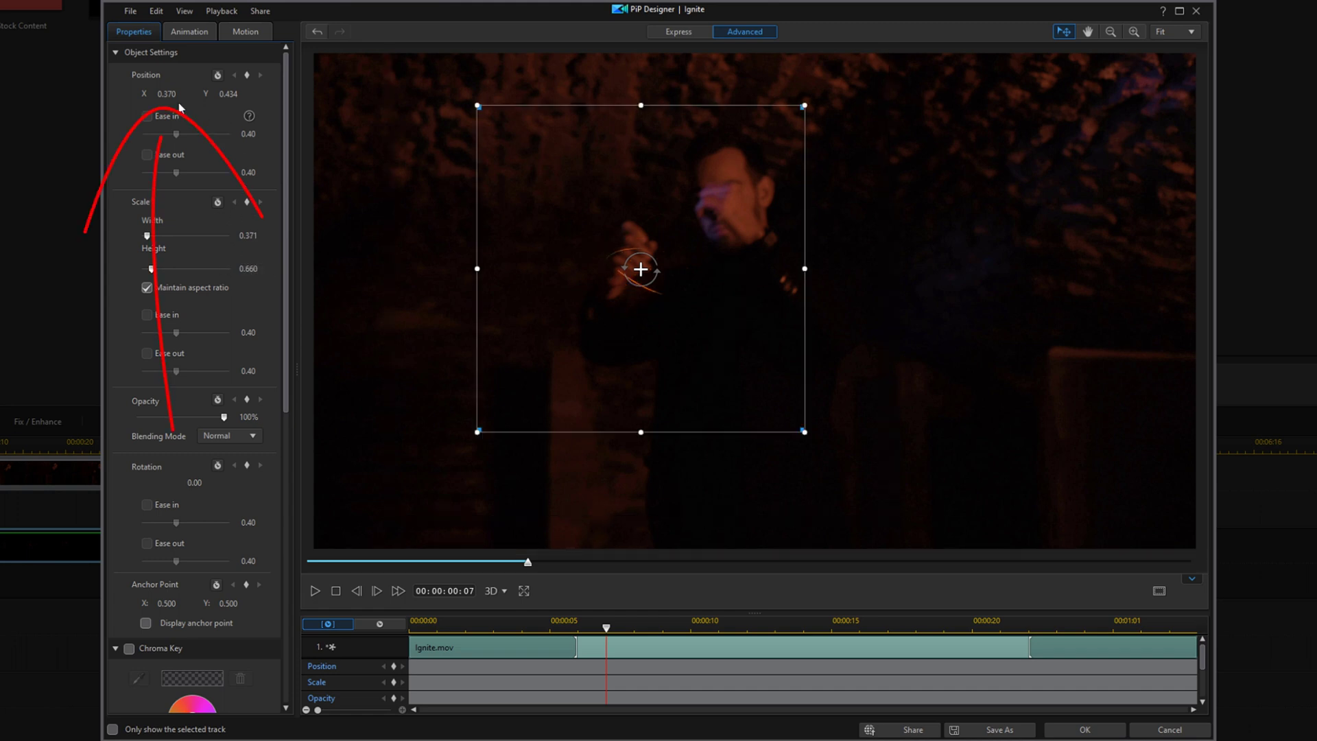
click(167, 94)
text(0.)
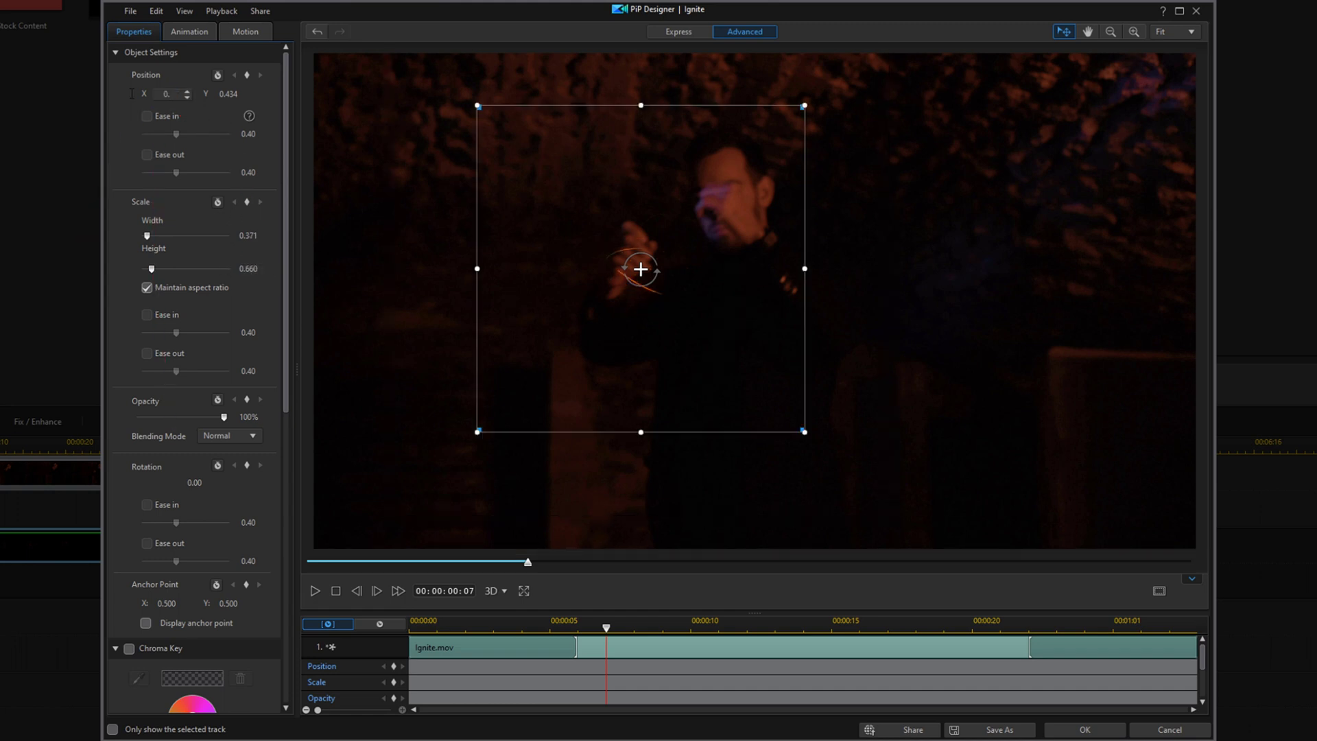
text(450)
key(Return)
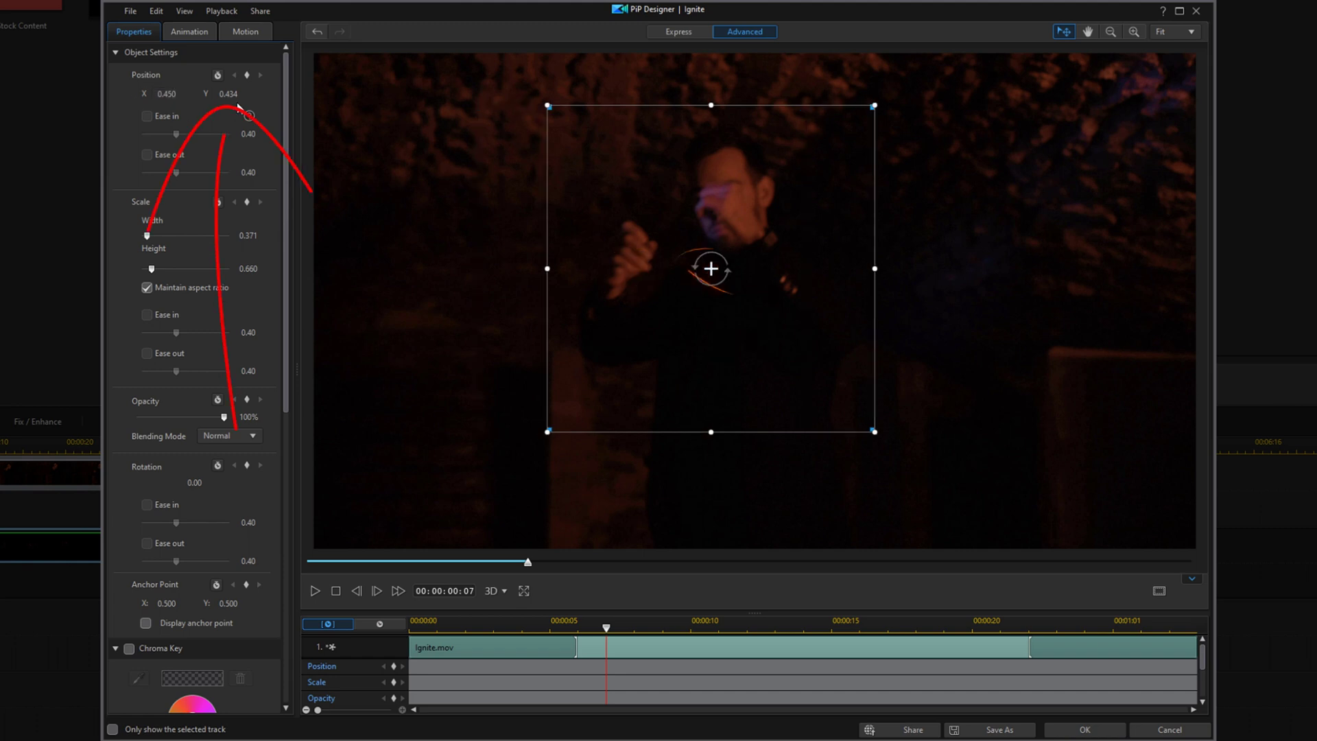
click(229, 94)
text(0.369)
key(Return)
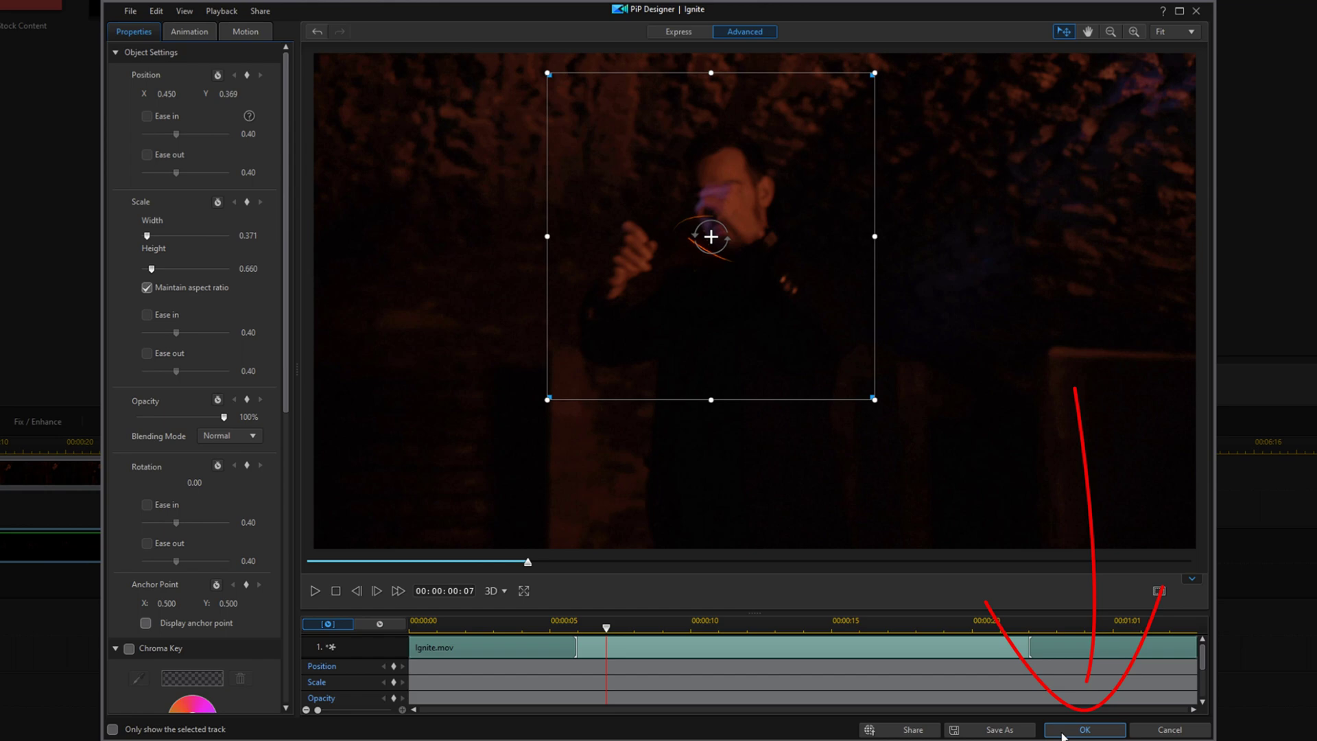
click(1061, 731)
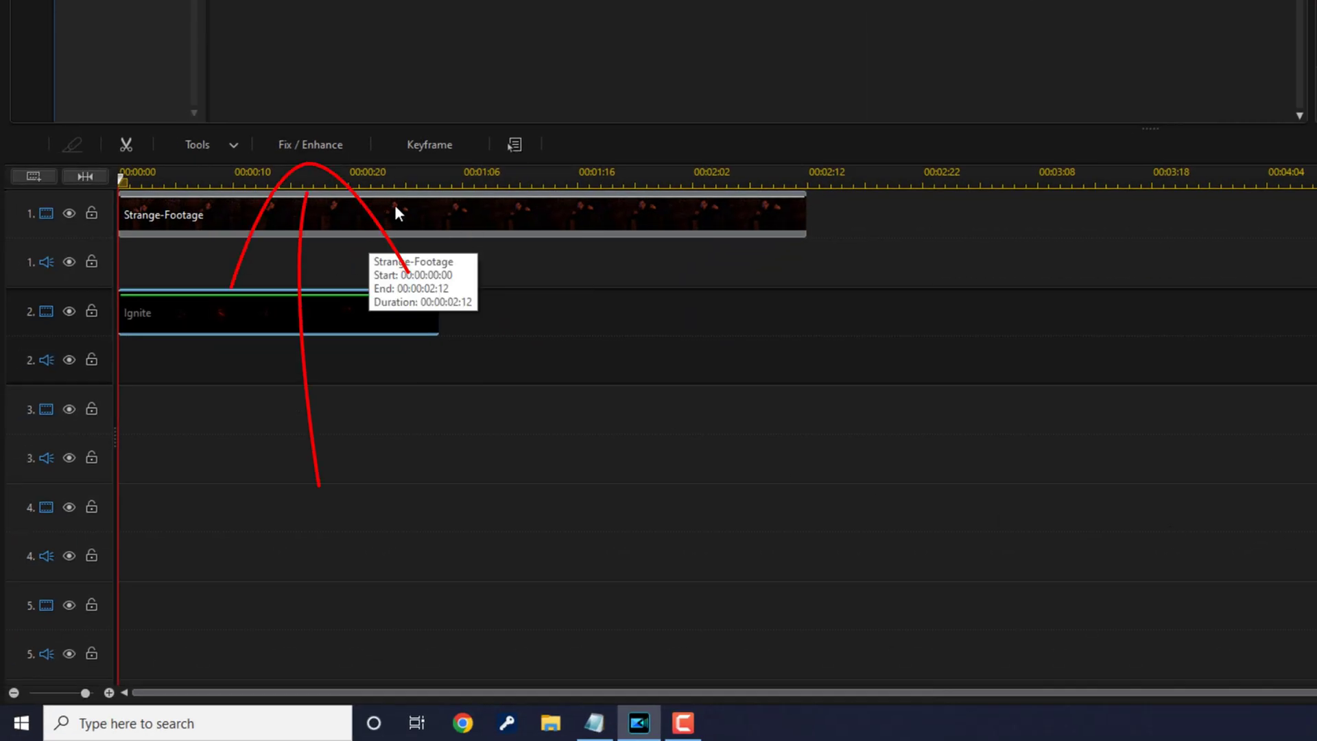
Open the Fix / Enhance panel for the selected Ignite clip.
click(326, 145)
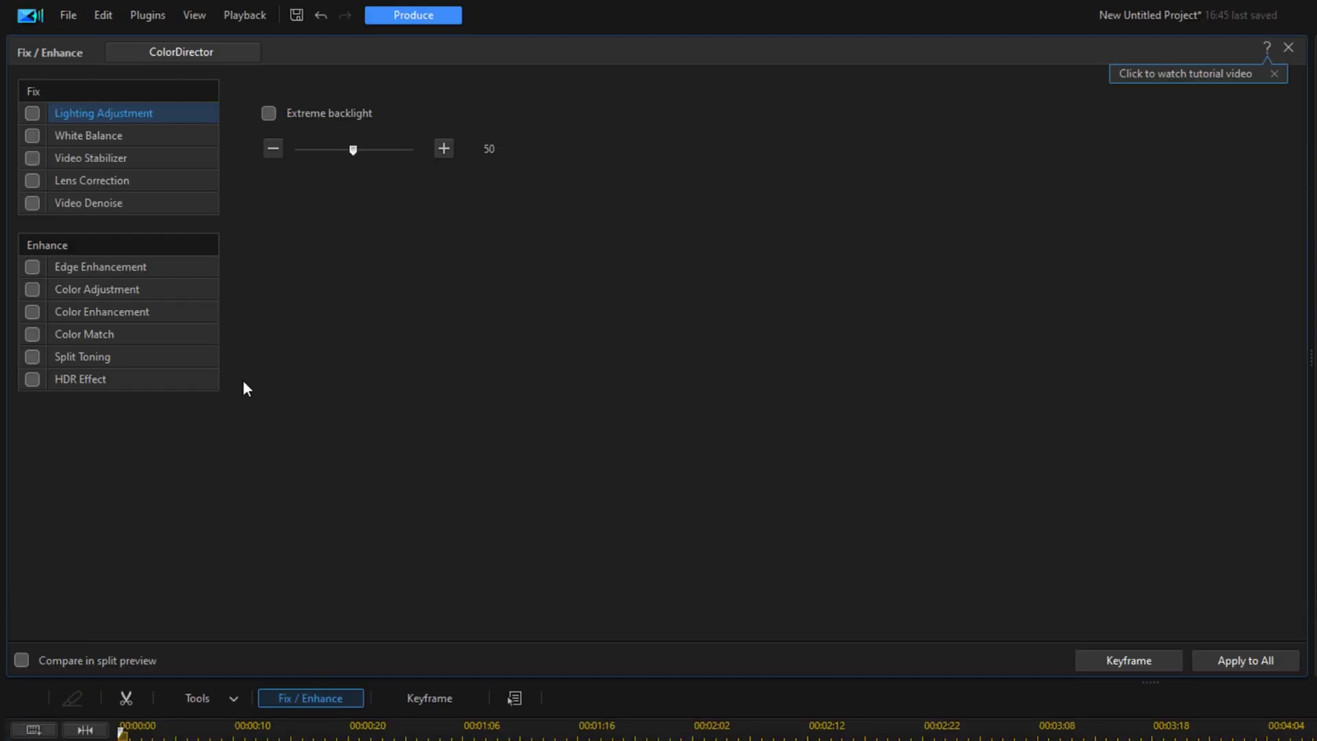
Enable Lighting Adjustment with Extreme backlight raised to 100 on the Ignite clip, then close.
click(32, 113)
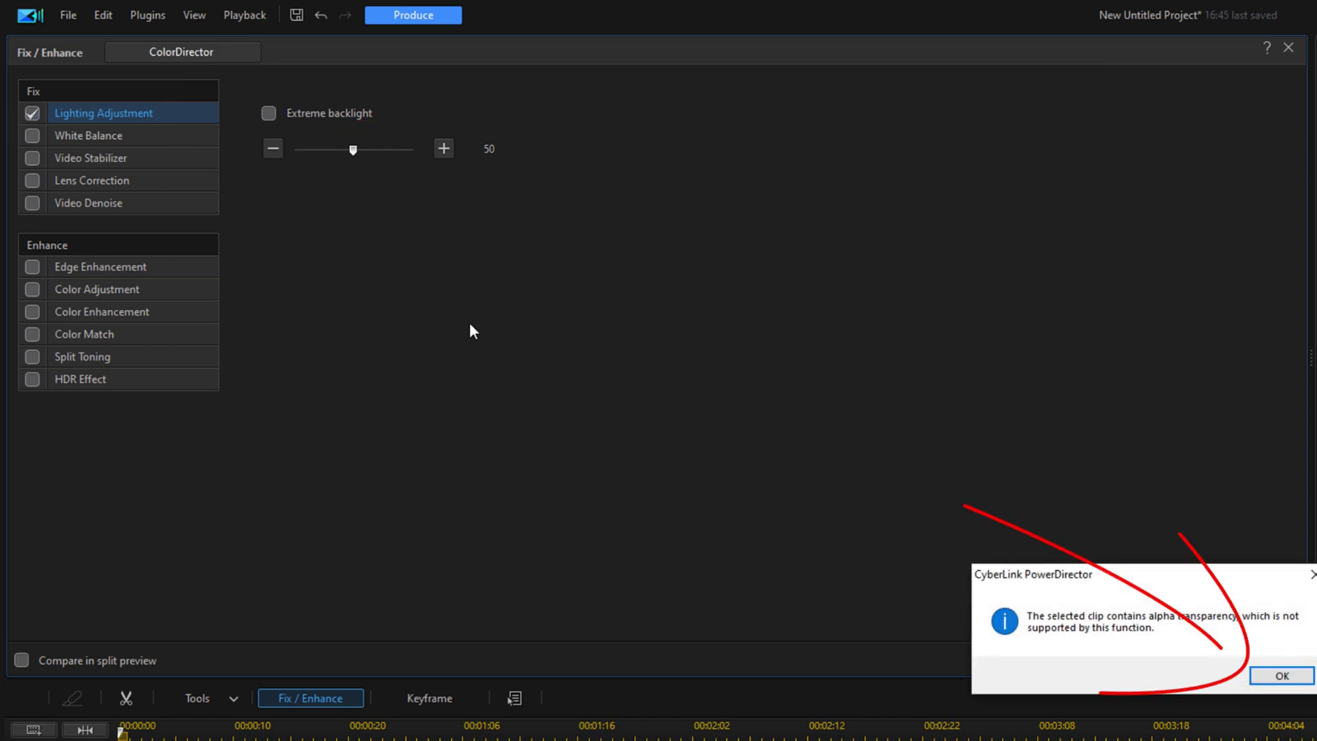
click(1281, 677)
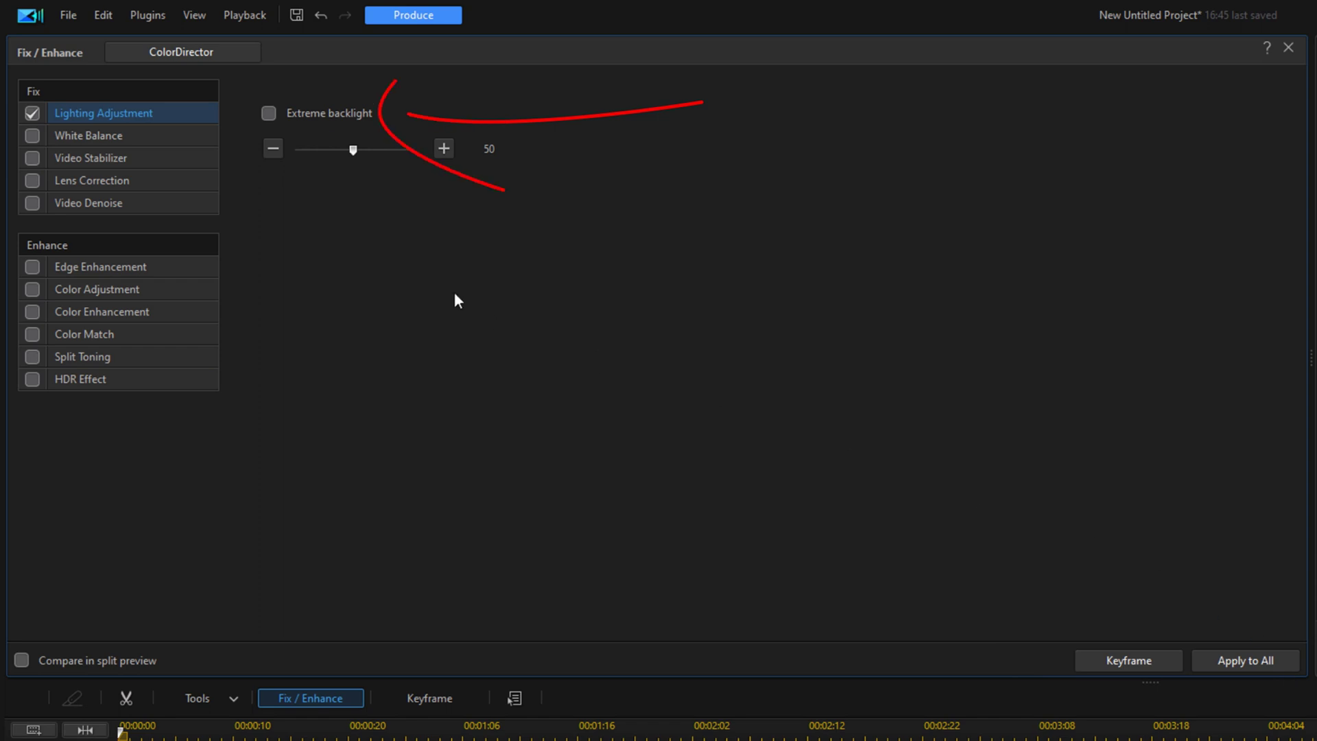
click(268, 114)
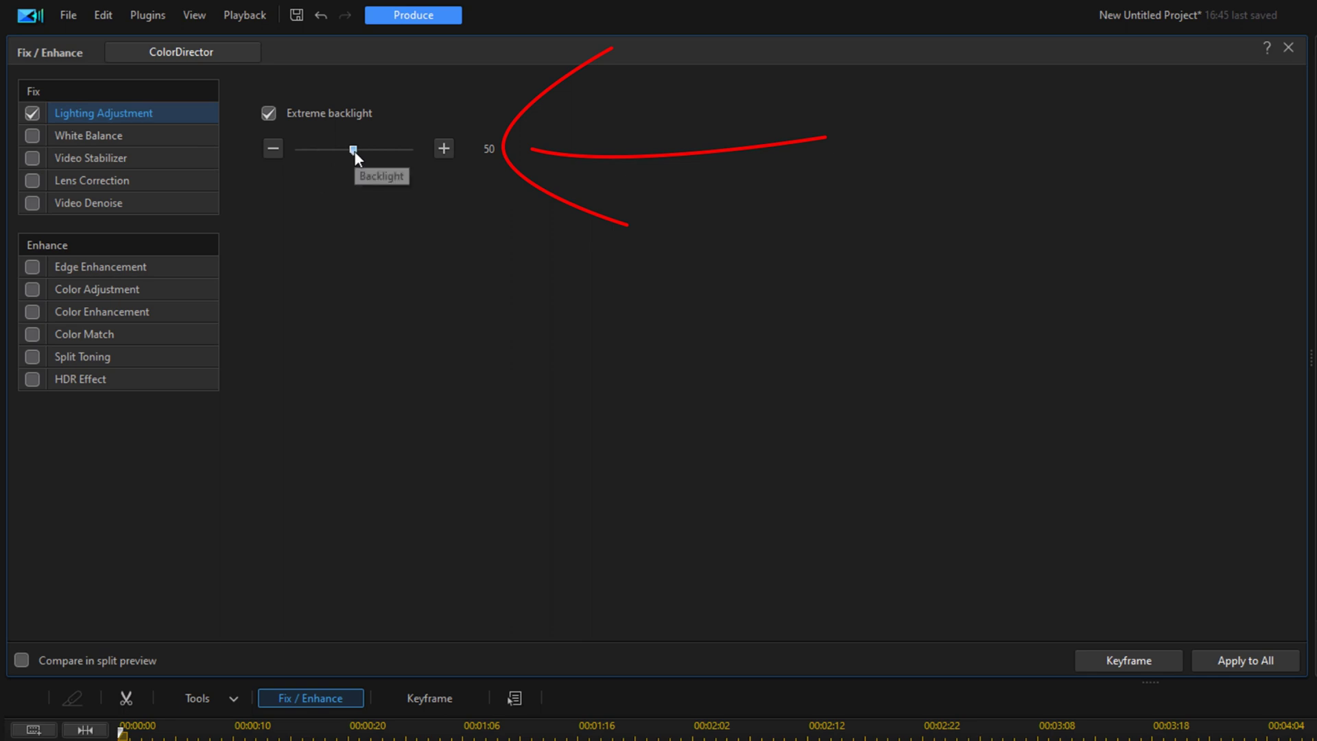
drag(353, 150, 461, 154)
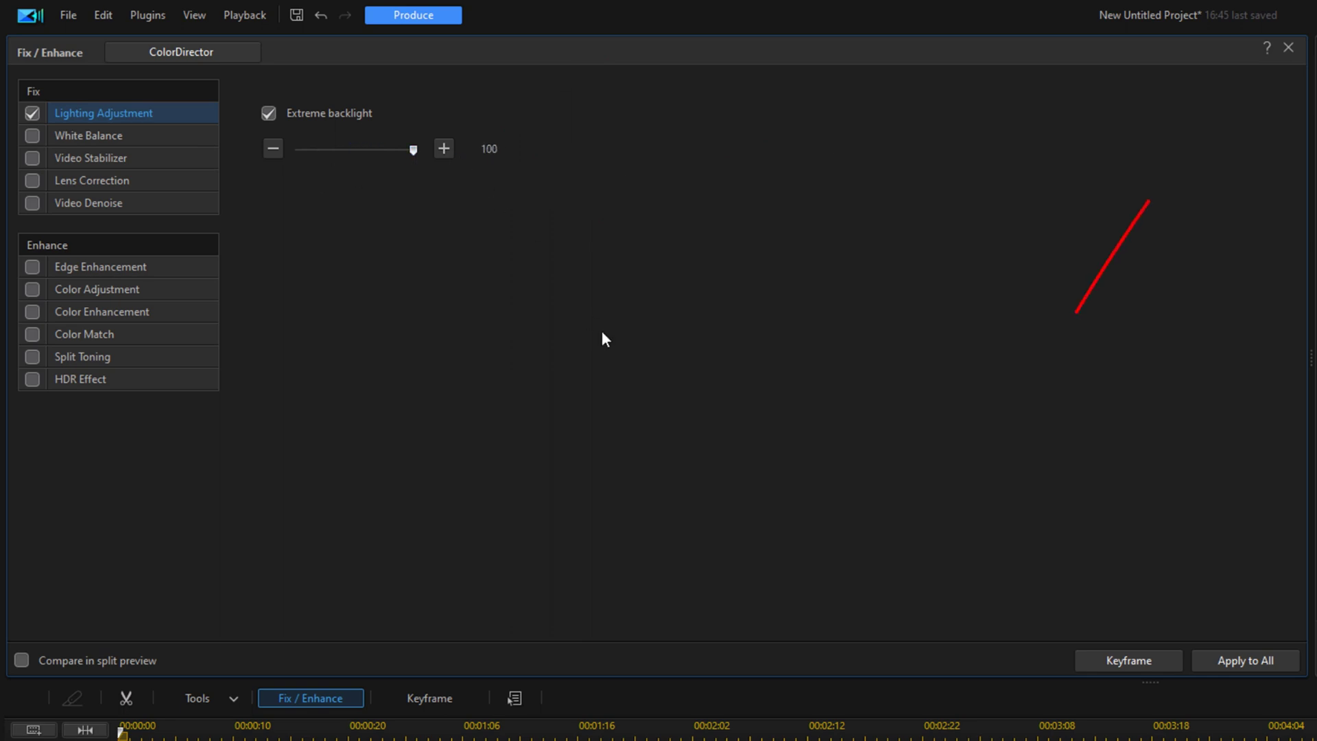
click(1287, 48)
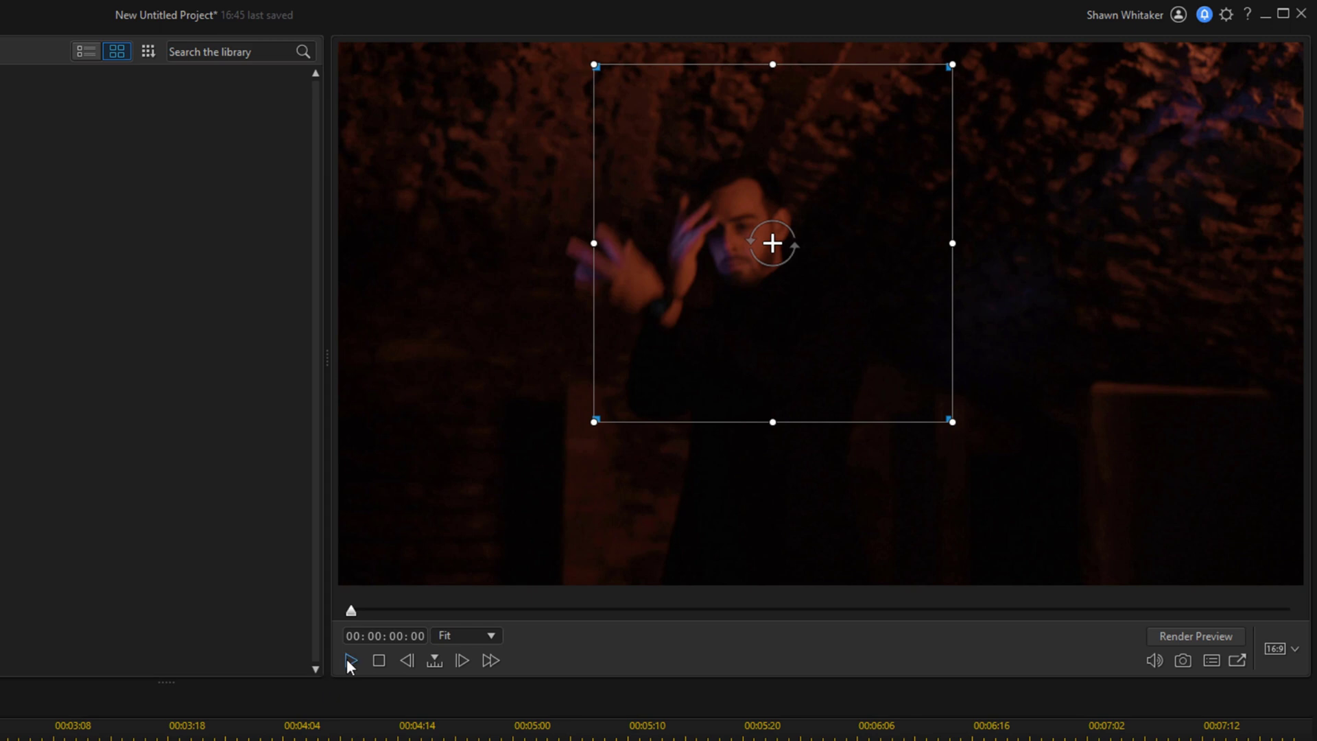
Preview the swirl over the footage, then park the playhead at 00:00:00:18.
click(349, 660)
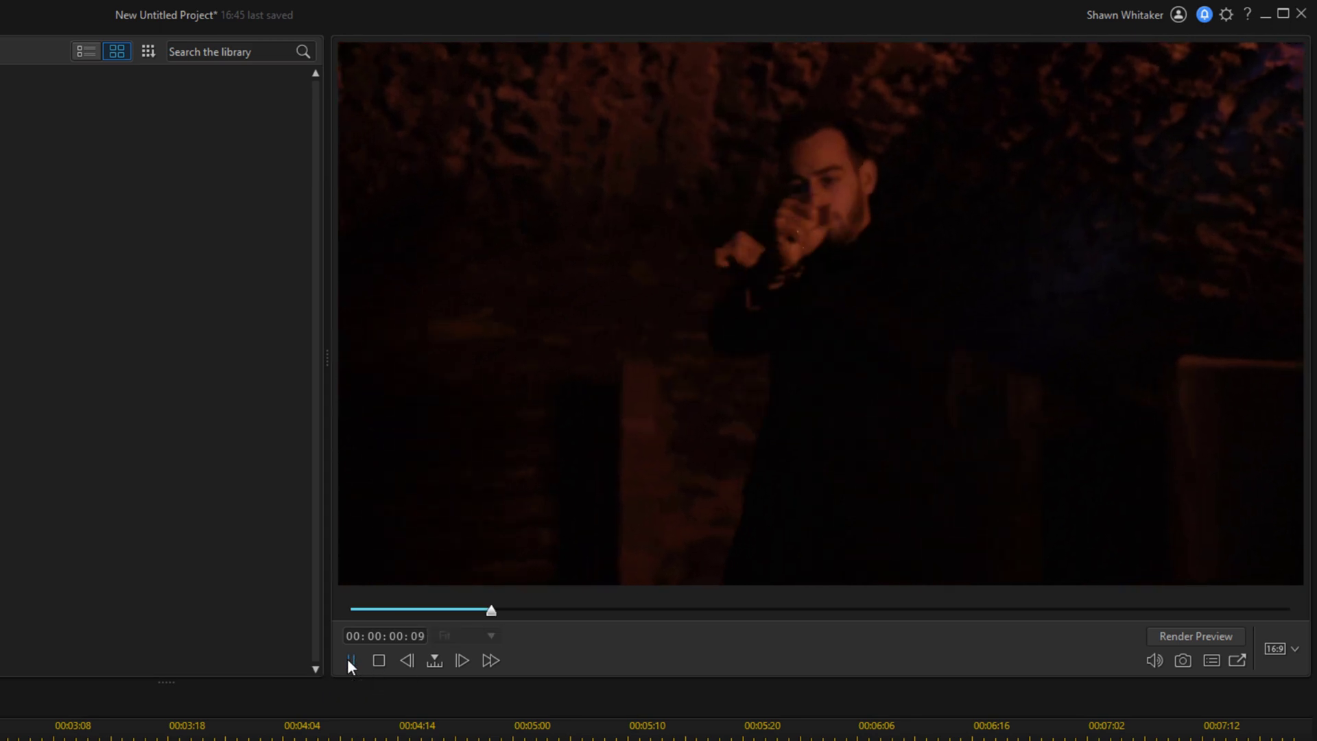
click(350, 661)
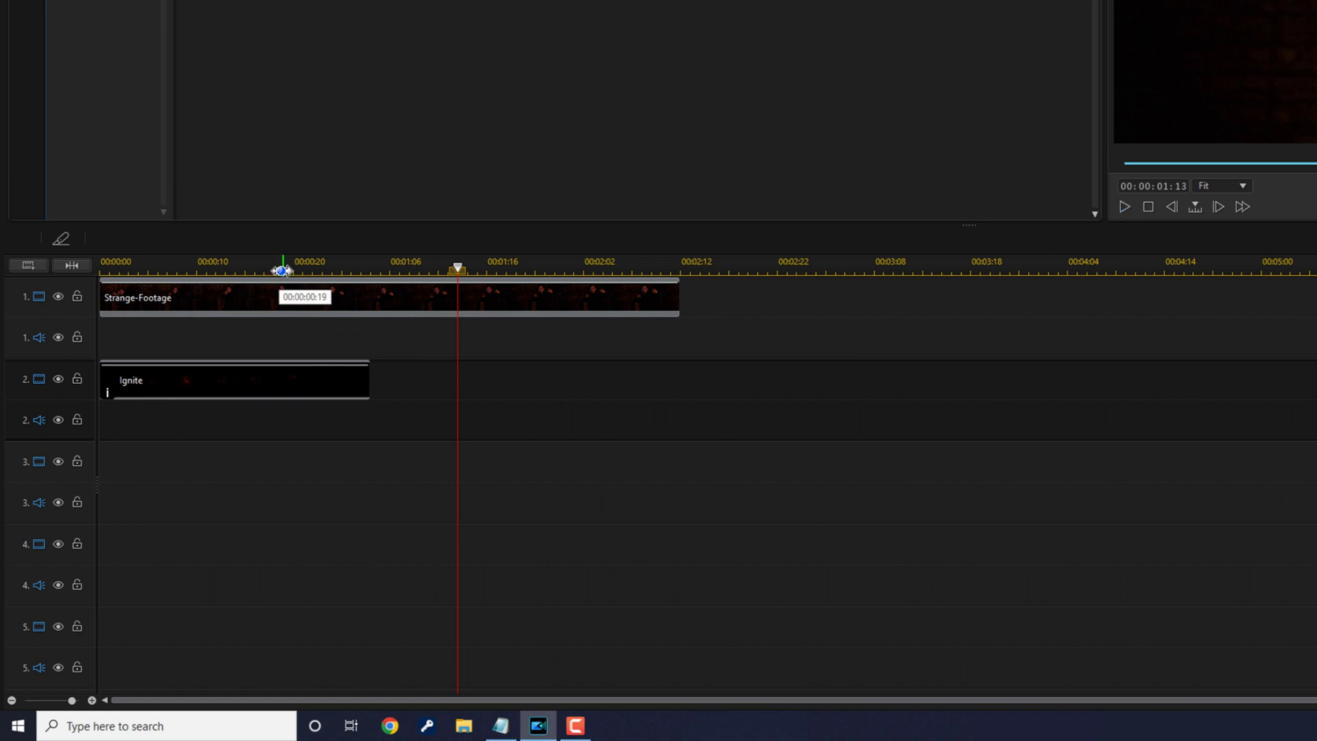
click(278, 264)
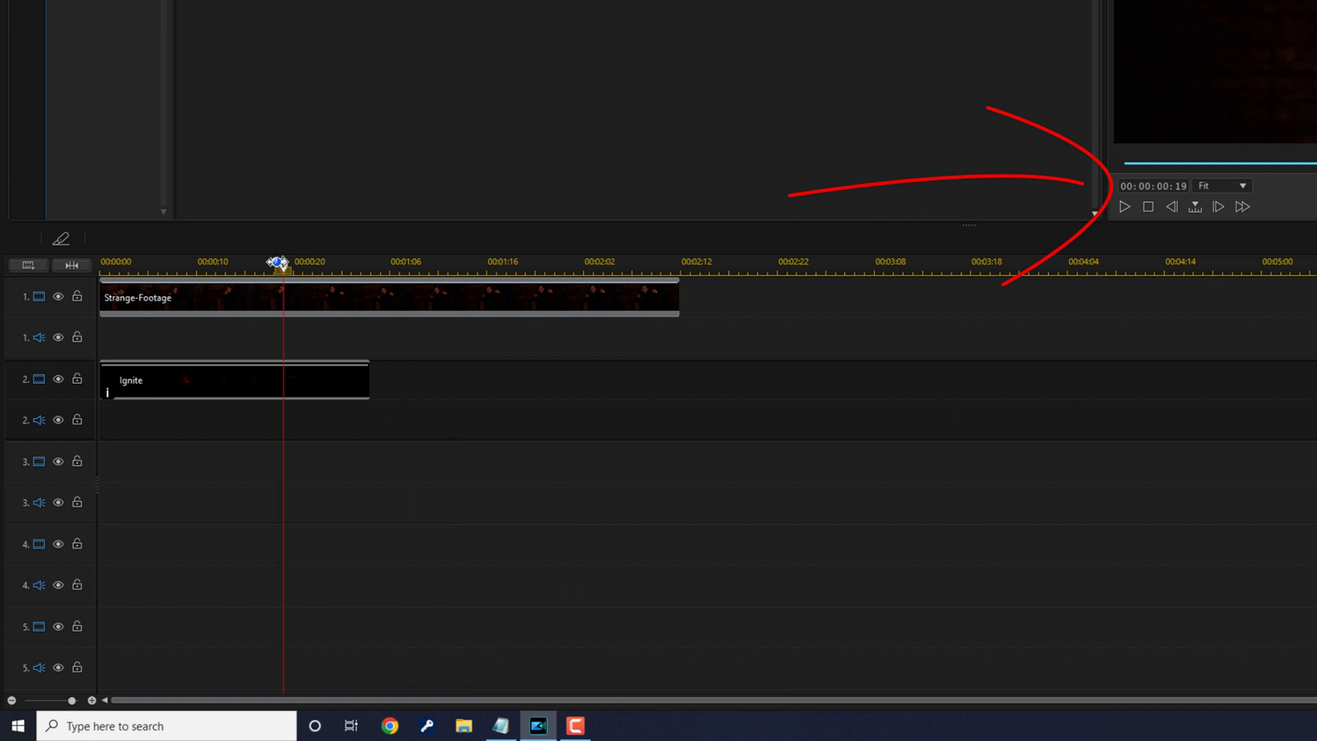
click(1173, 207)
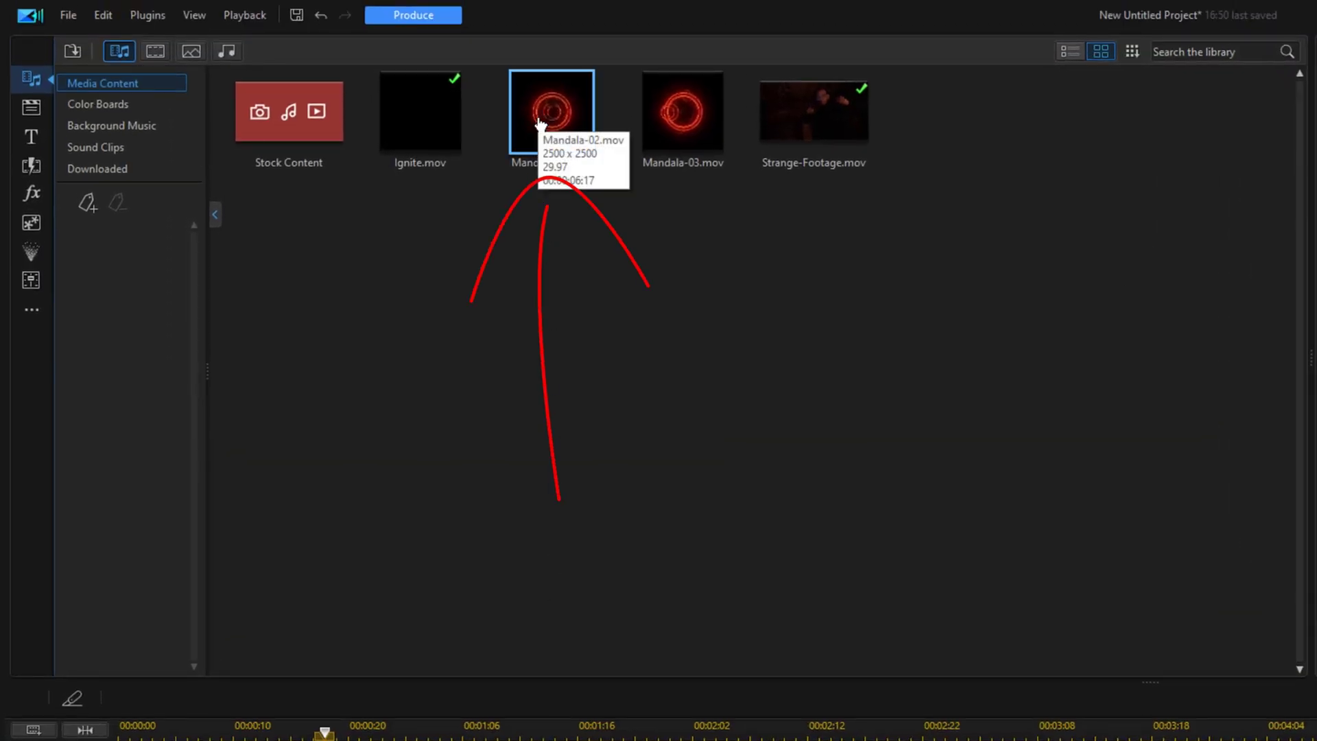
Put Mandala-02 on track 3 from 00:00:00:18, trimmed to end at 00:00:02:12.
mouse_move(539, 122)
mouse_down()
mouse_move(426, 740)
mouse_move(363, 740)
mouse_up()
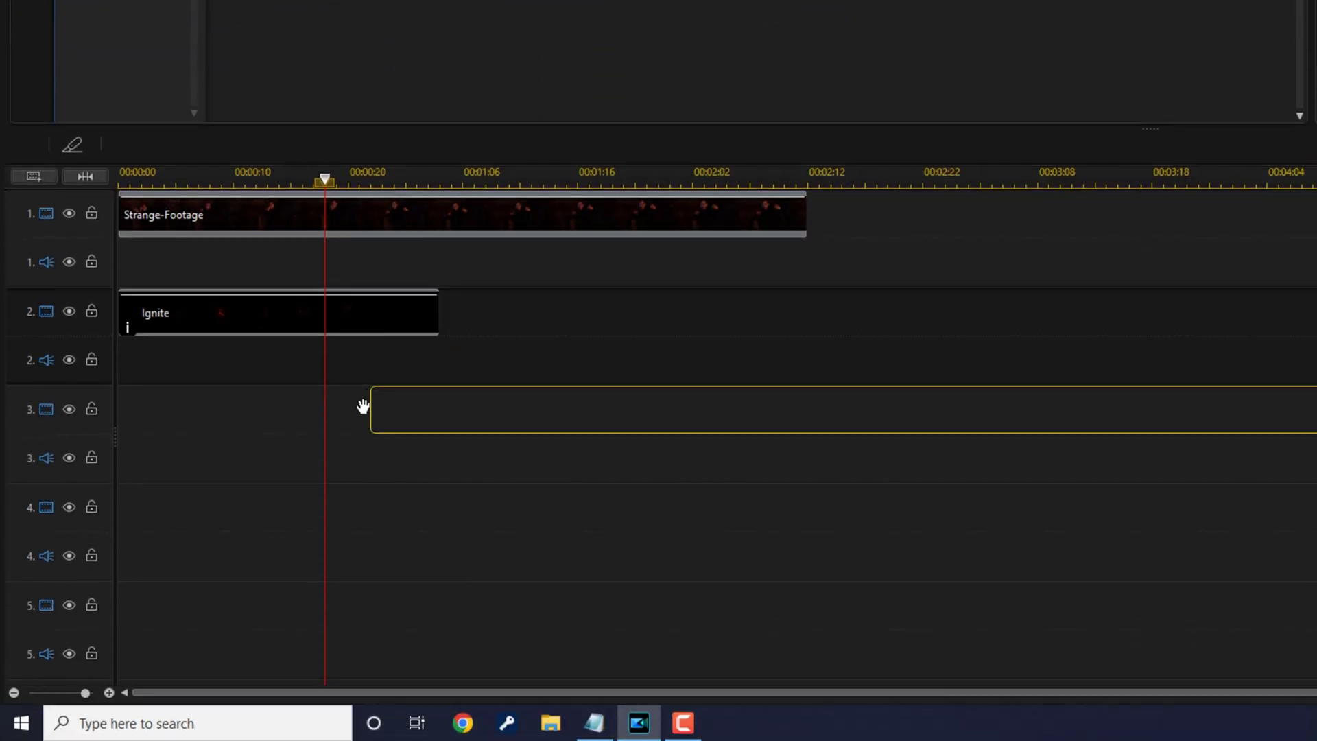
drag(362, 407, 330, 450)
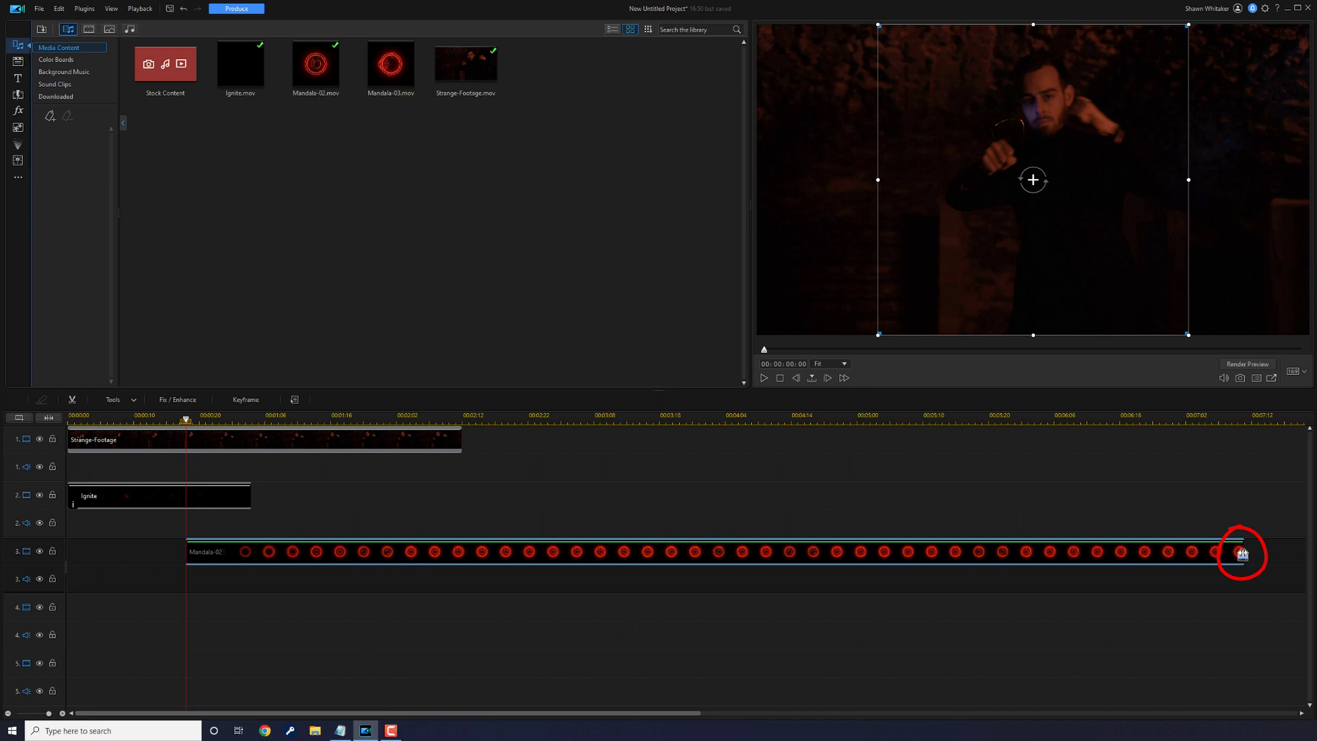
drag(1242, 553, 464, 564)
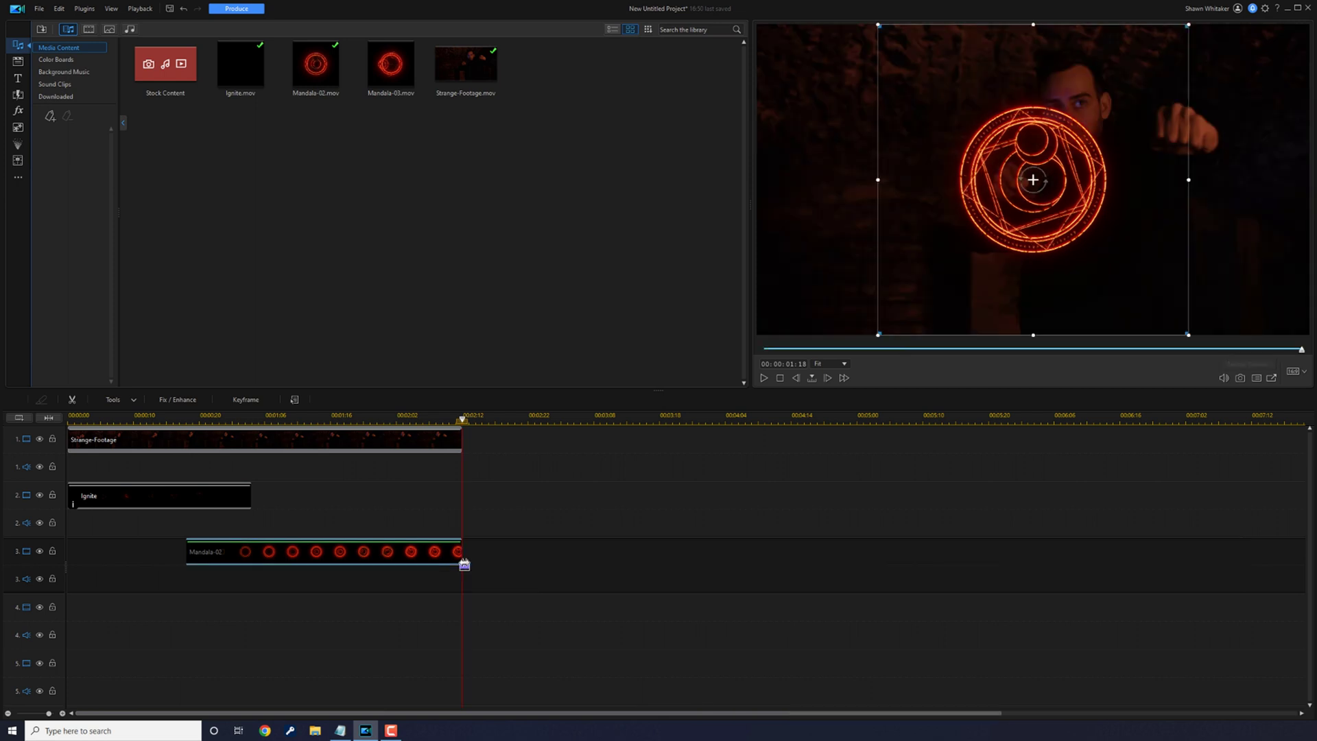
double_click(364, 554)
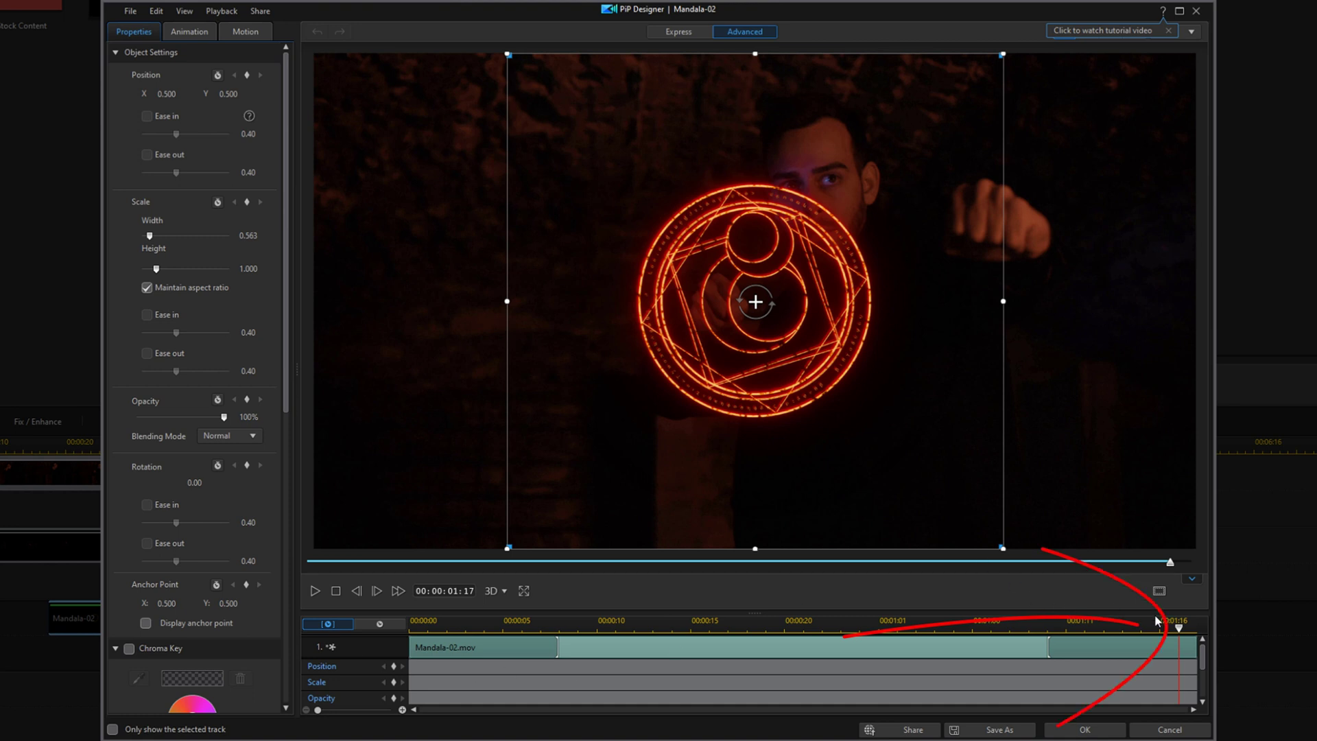
At 00:00:00:04, add a Mandala-02 keyframe and drag it slightly enlarged onto the extended fist.
drag(1181, 629, 494, 653)
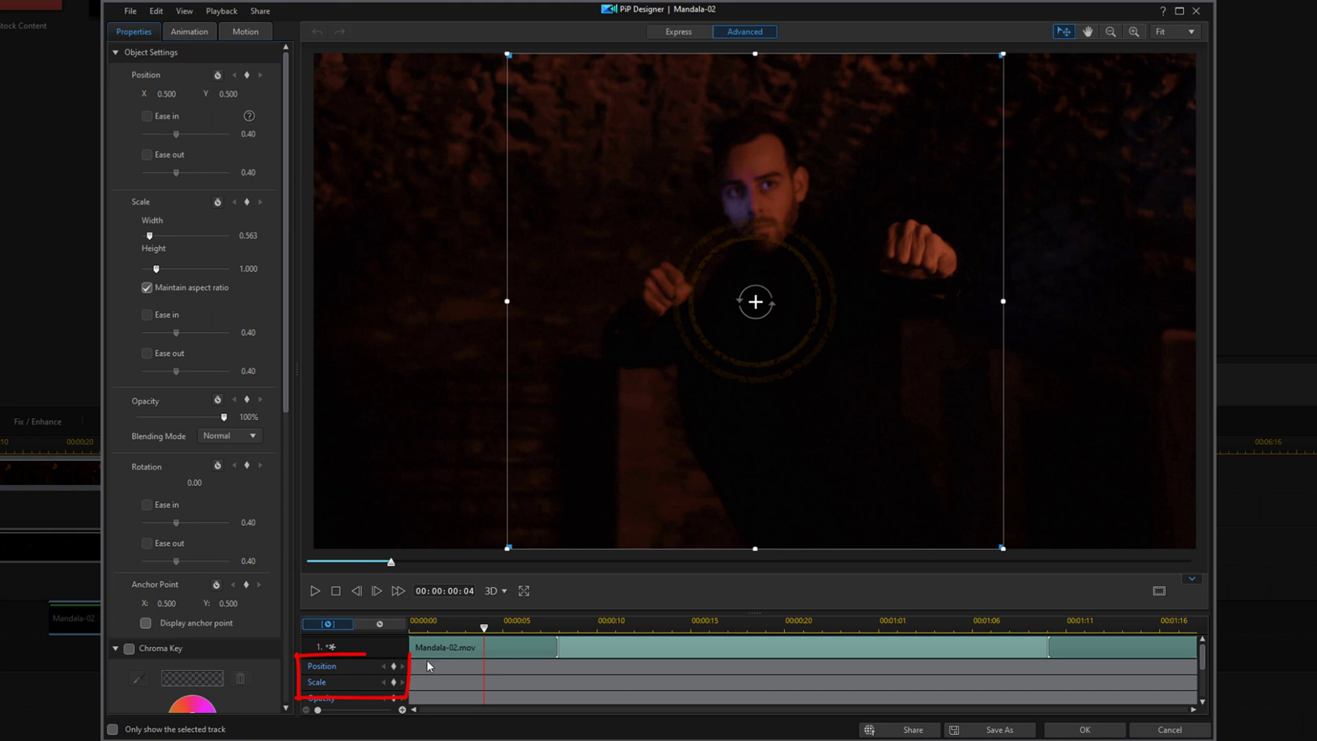
click(393, 683)
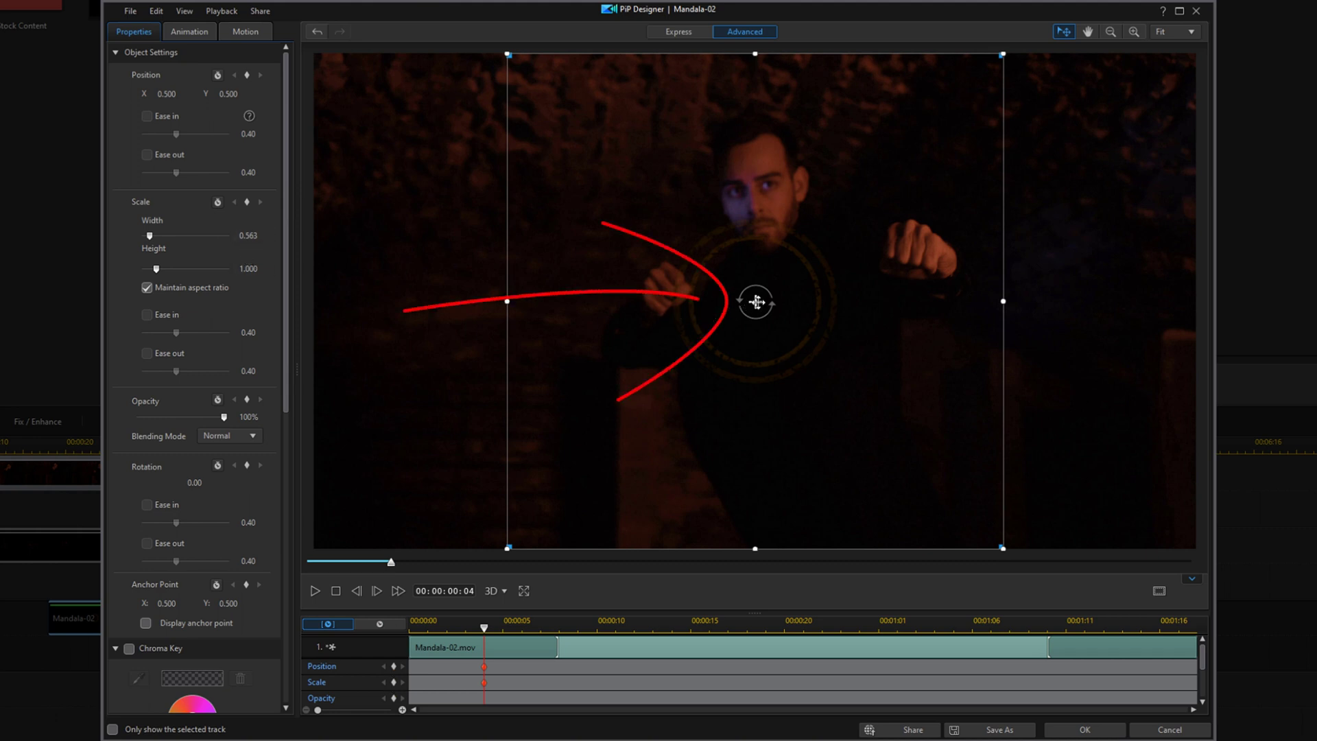
mouse_move(755, 302)
mouse_down()
mouse_move(725, 303)
mouse_move(814, 294)
mouse_move(917, 260)
mouse_up()
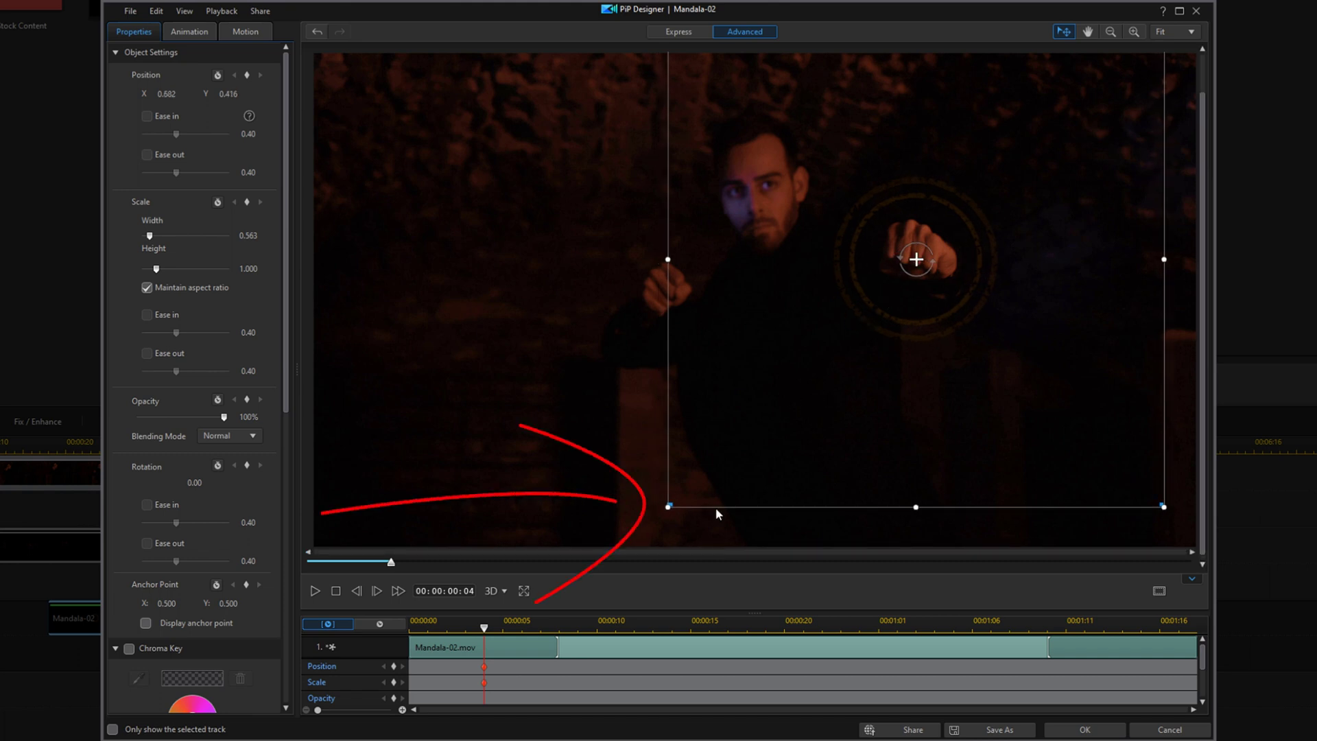
drag(669, 507, 619, 543)
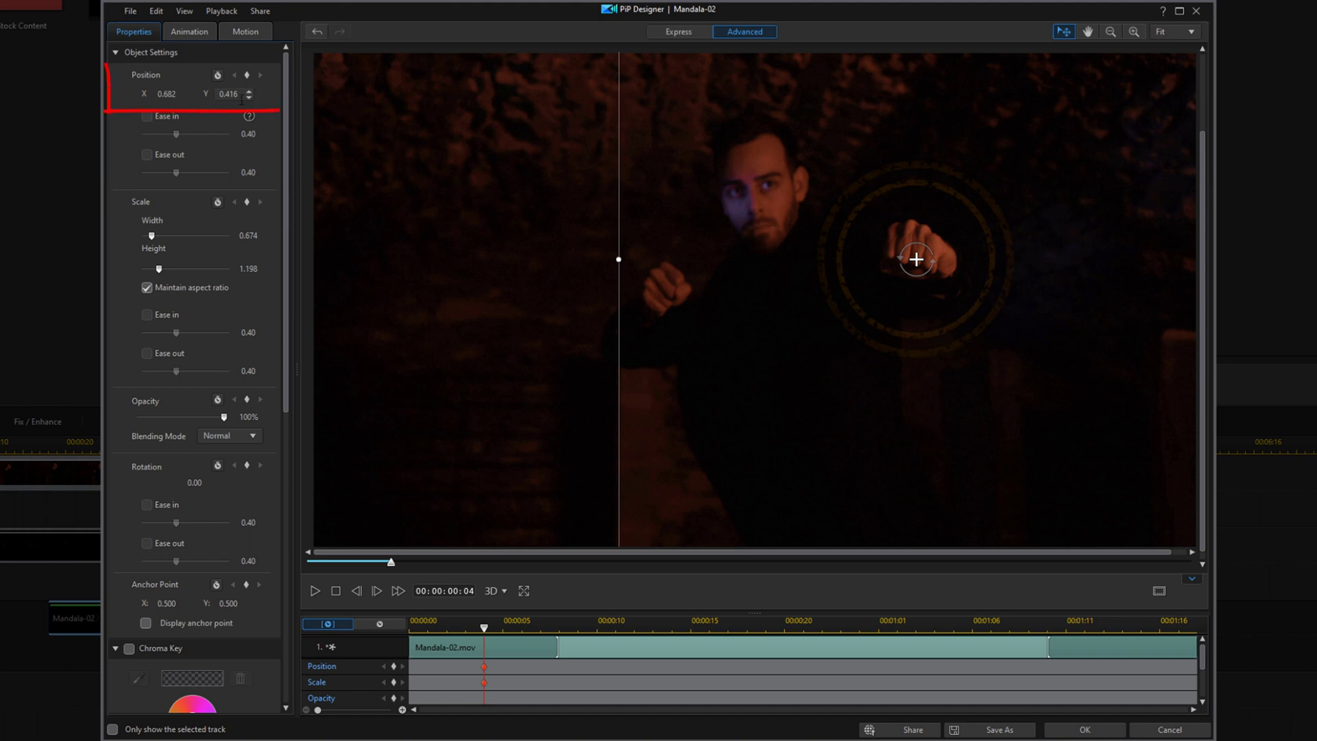
Set the mandala's position to X 0.686, Y 0.417 and its height to 1.170.
drag(177, 96, 147, 95)
text(0)
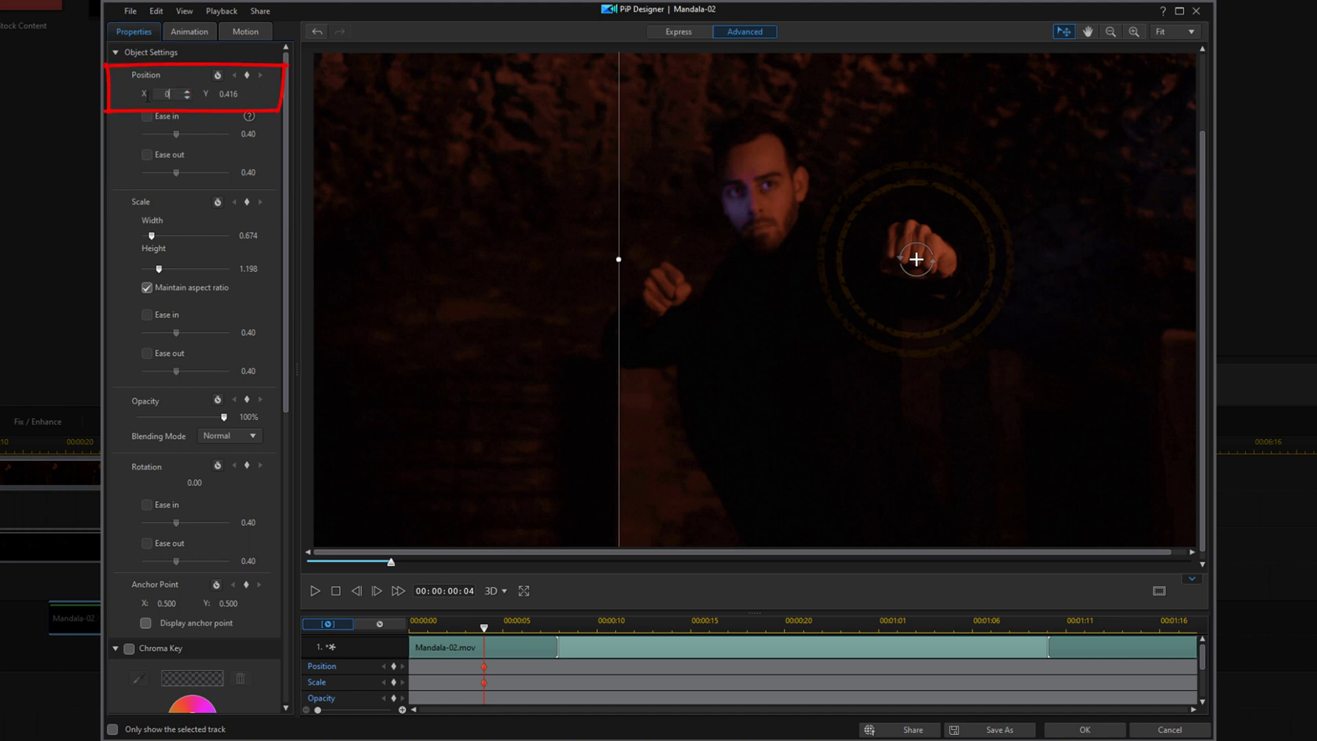
text(.686)
key(Return)
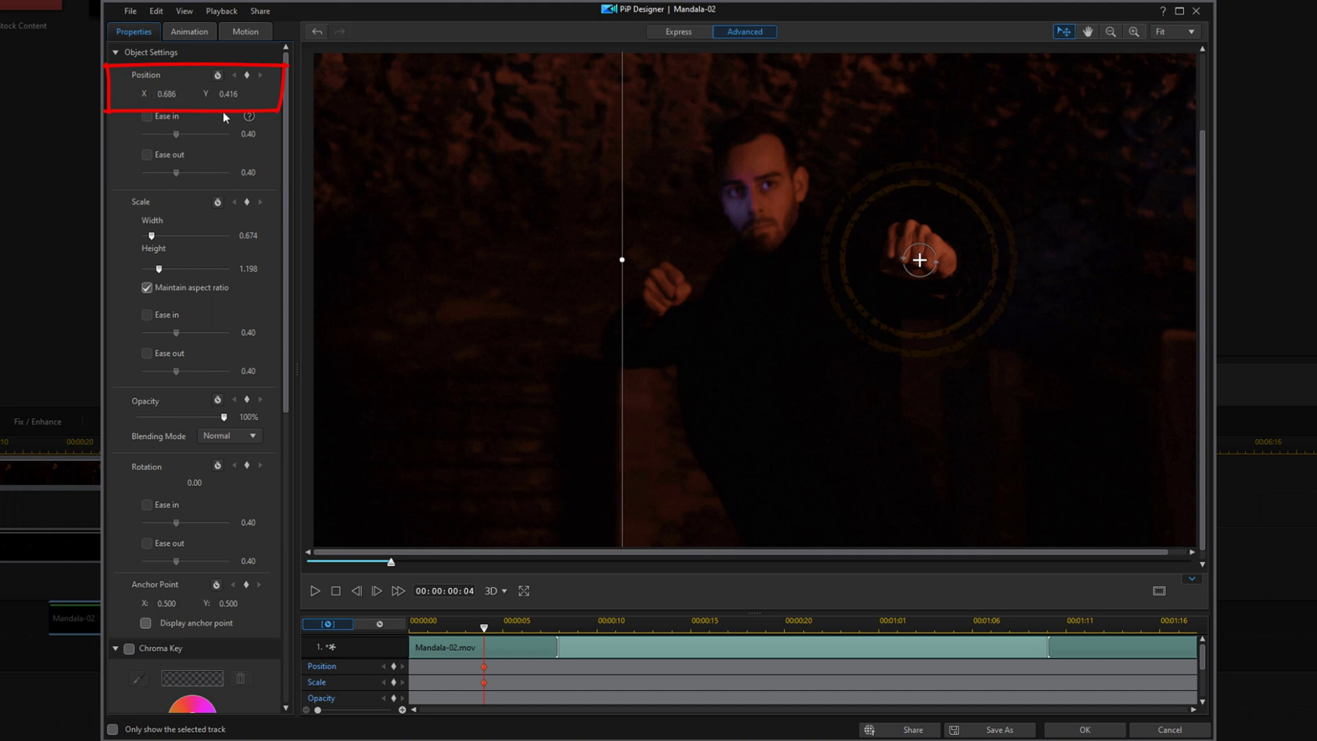
drag(240, 95, 207, 89)
text(0.417)
key(Return)
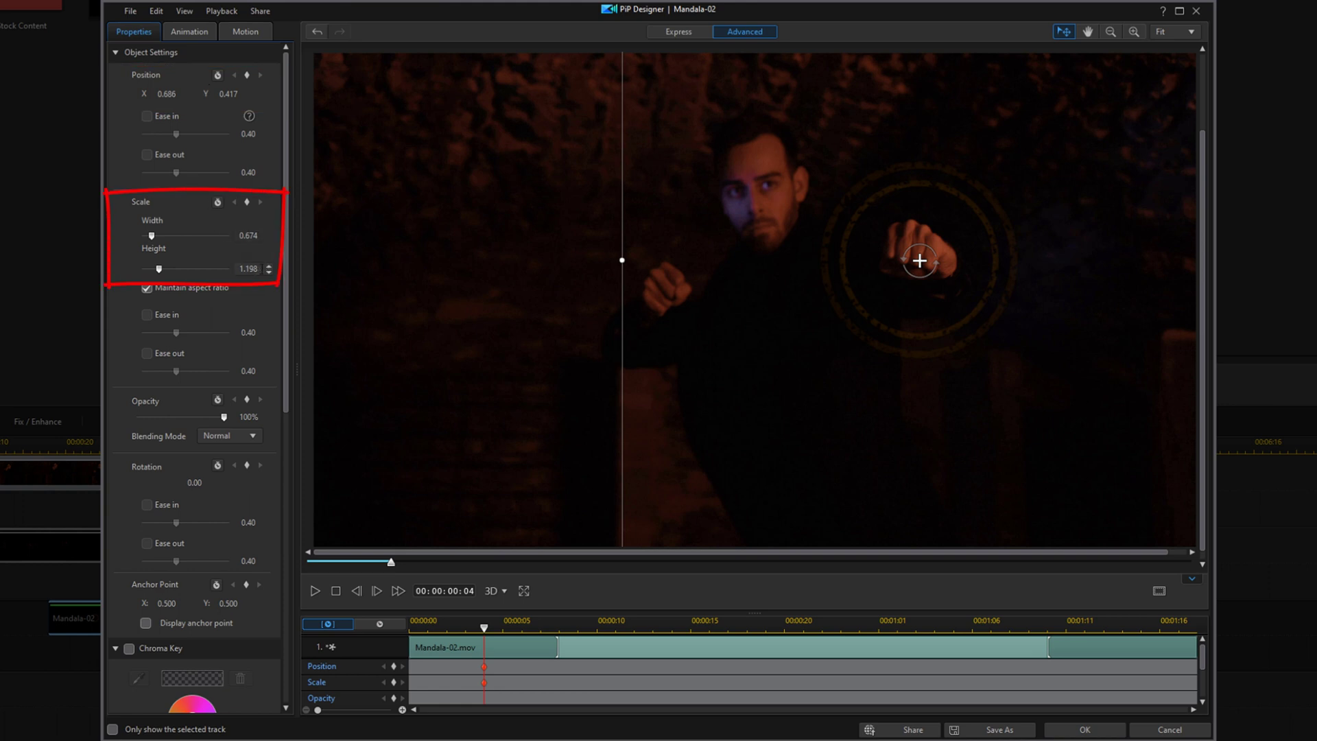
drag(255, 269, 207, 262)
text(1.17)
key(Return)
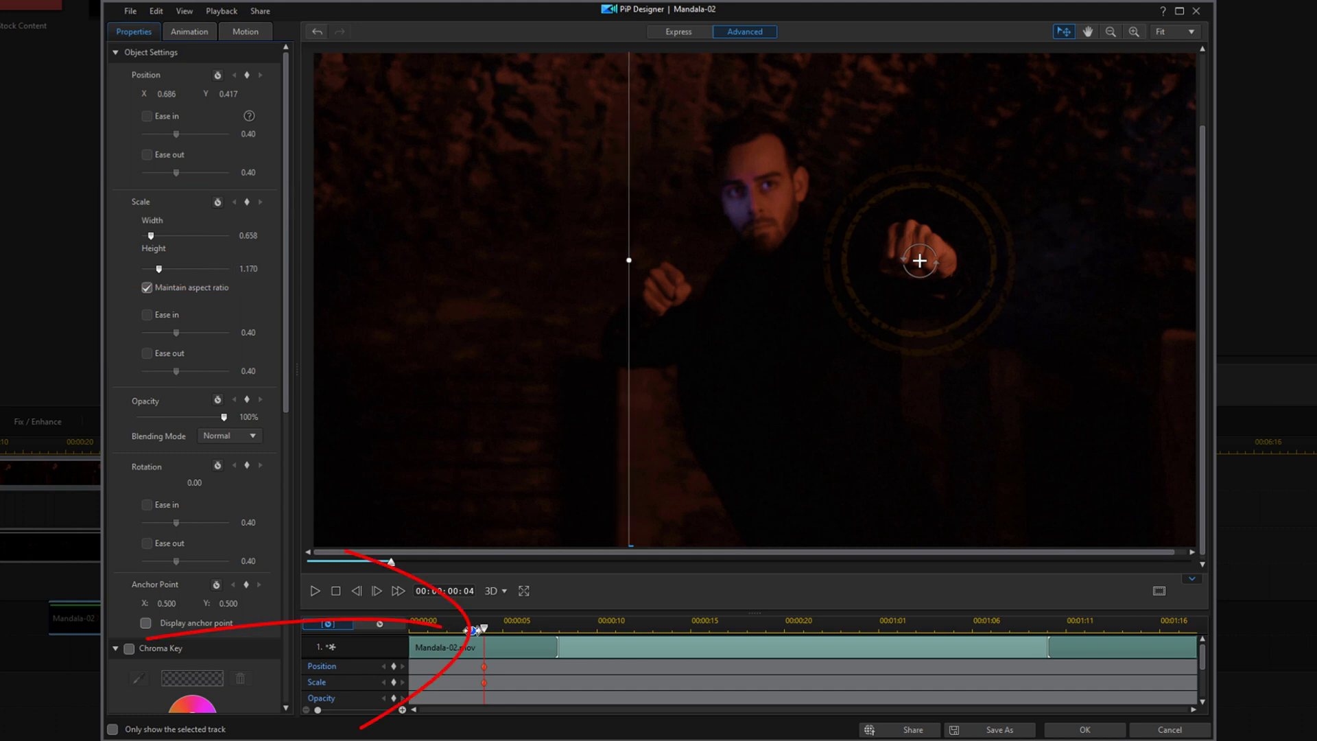
At 00:00:01:18, move Mandala-02 up-right to X 0.774, Y 0.365 with height 1.455.
drag(485, 628, 1210, 634)
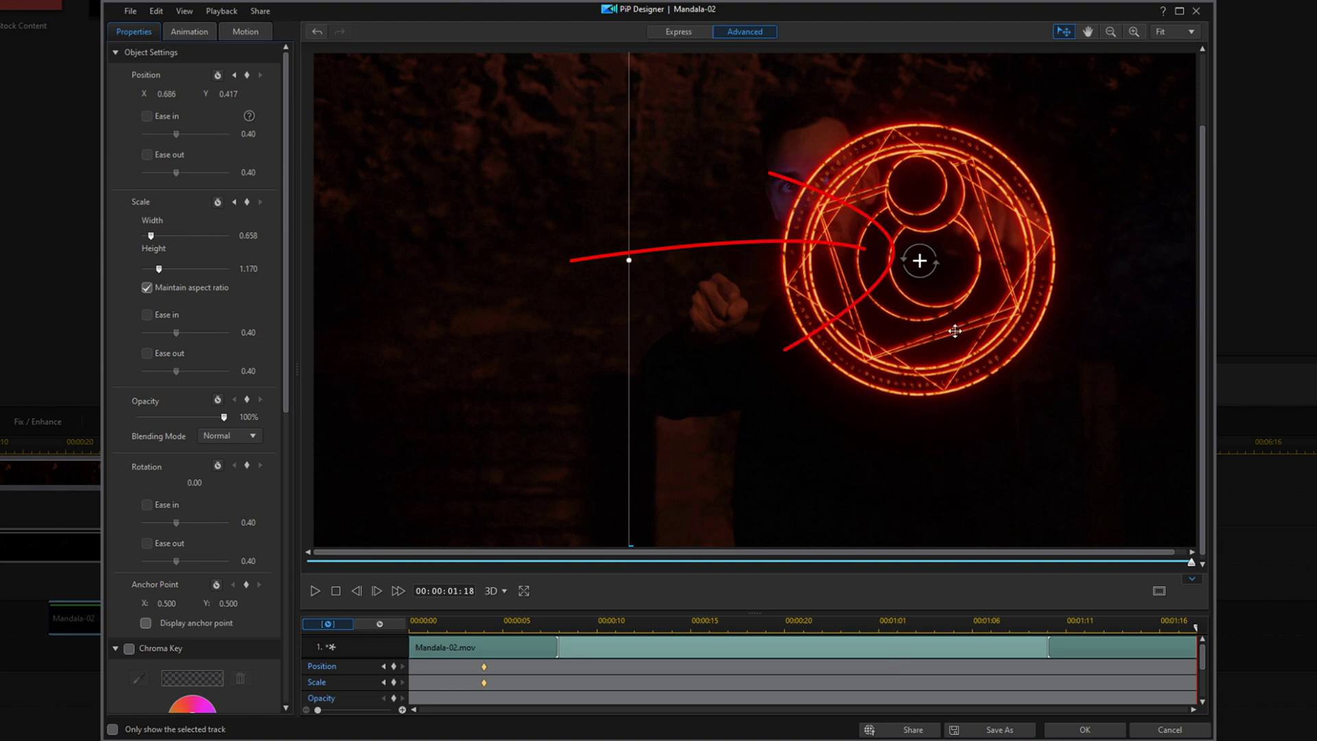
mouse_move(920, 260)
mouse_down()
mouse_move(979, 259)
mouse_move(995, 238)
mouse_up()
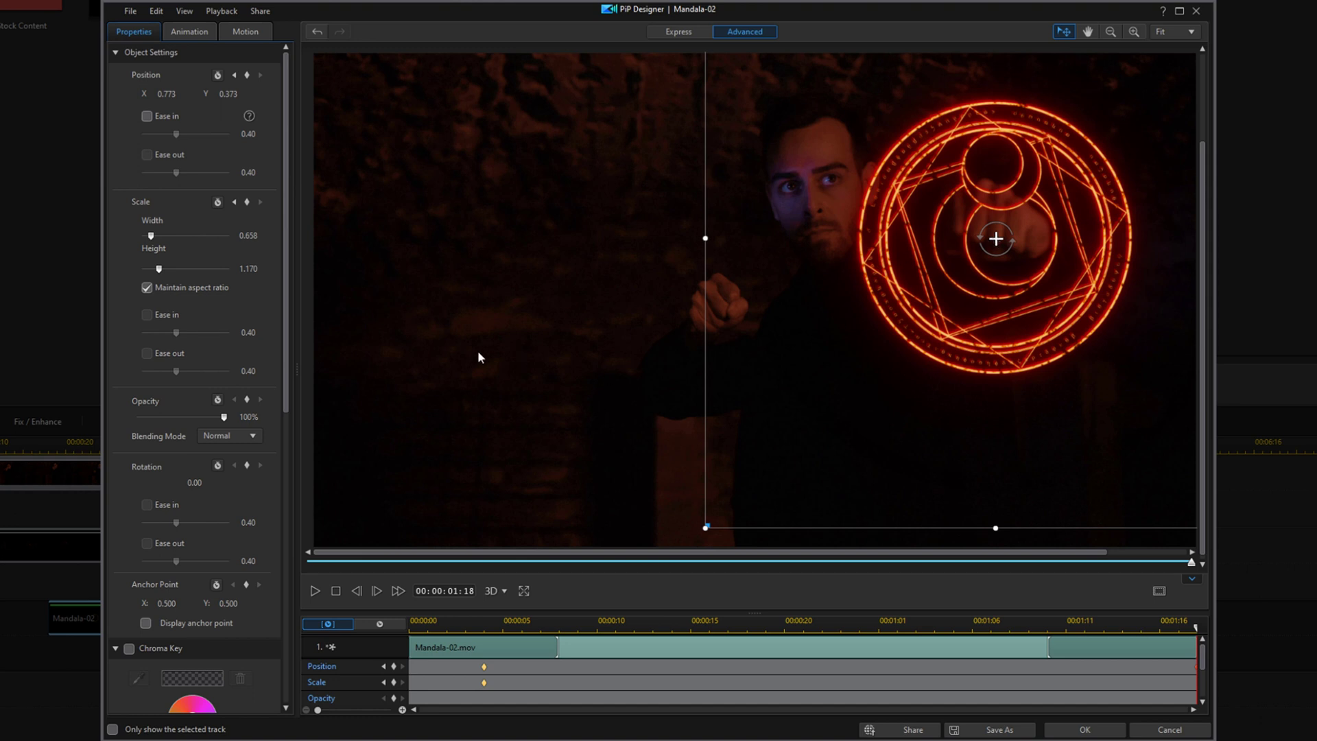
double_click(177, 94)
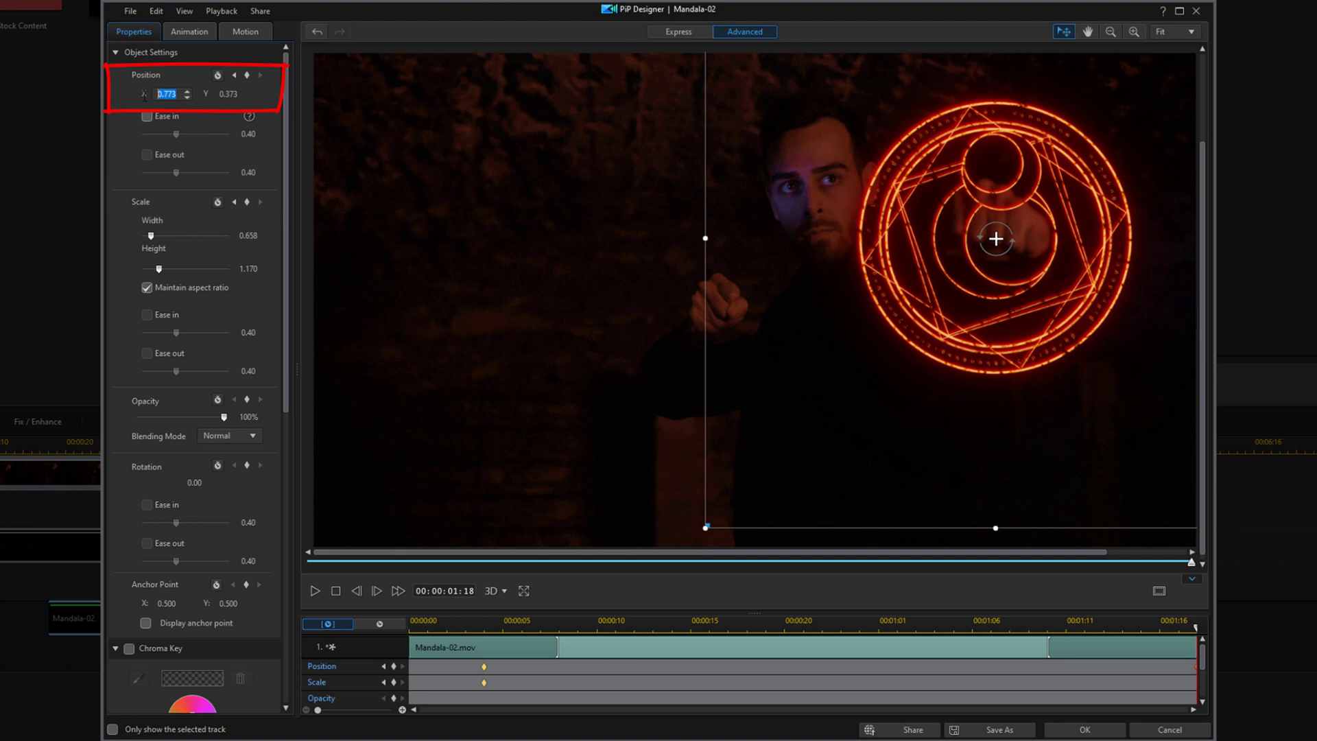
text(0.774)
key(Return)
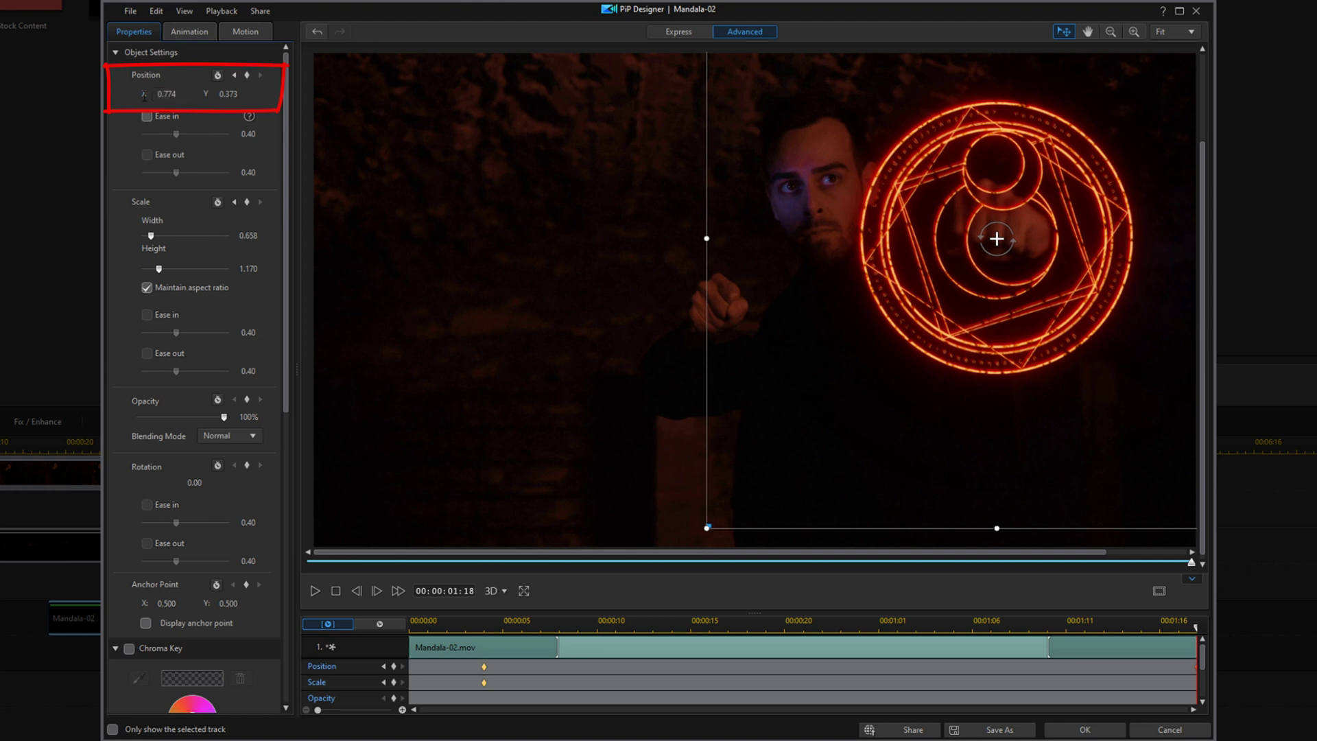
double_click(230, 94)
text(0.365)
key(Return)
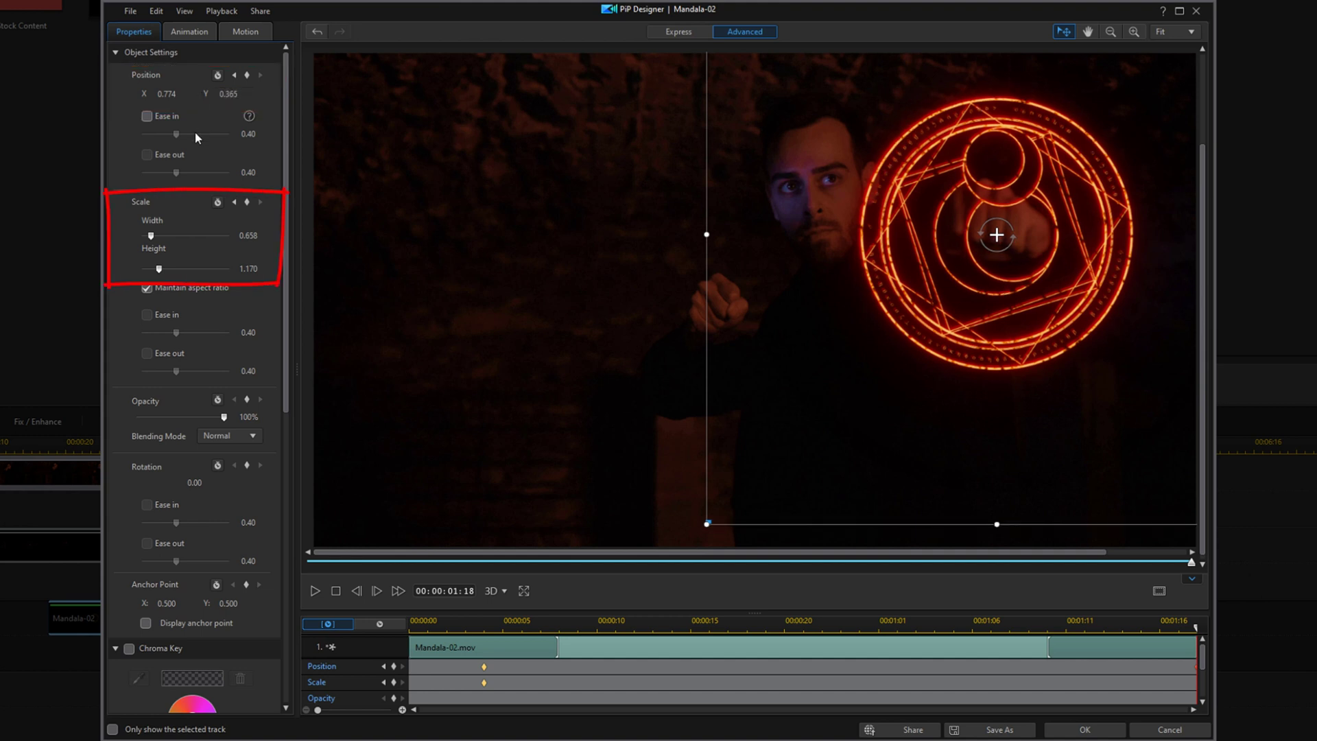
double_click(250, 268)
text(1.455)
key(Return)
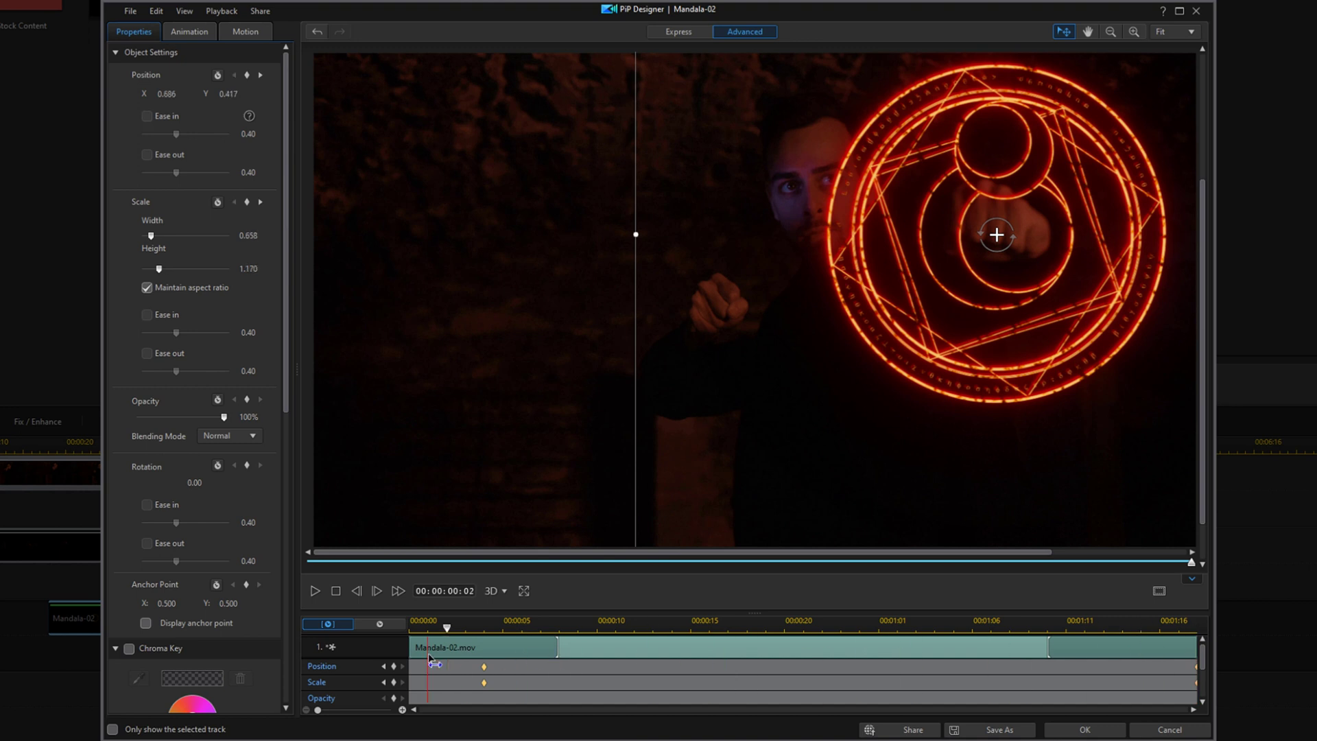
click(386, 662)
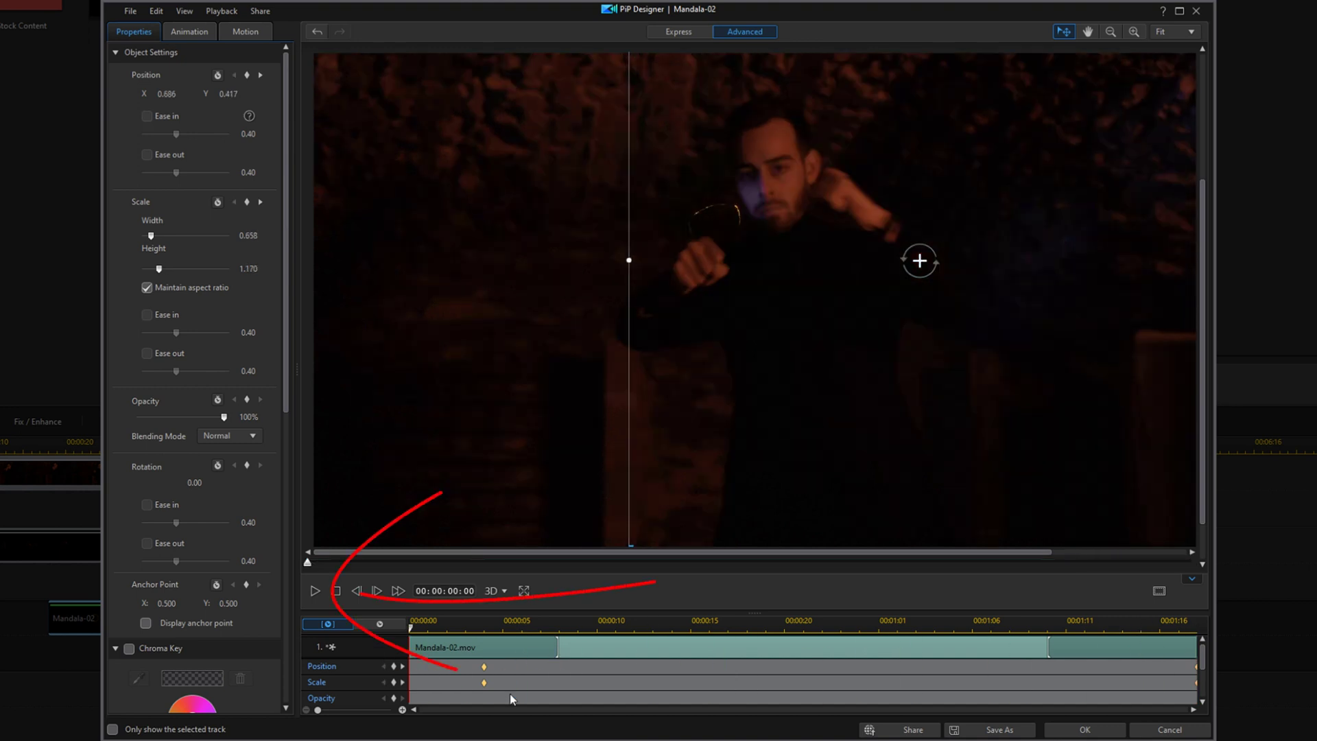
Play back the mandala's keyframed motion from the clip start, then close PiP Designer with OK.
click(314, 590)
click(315, 590)
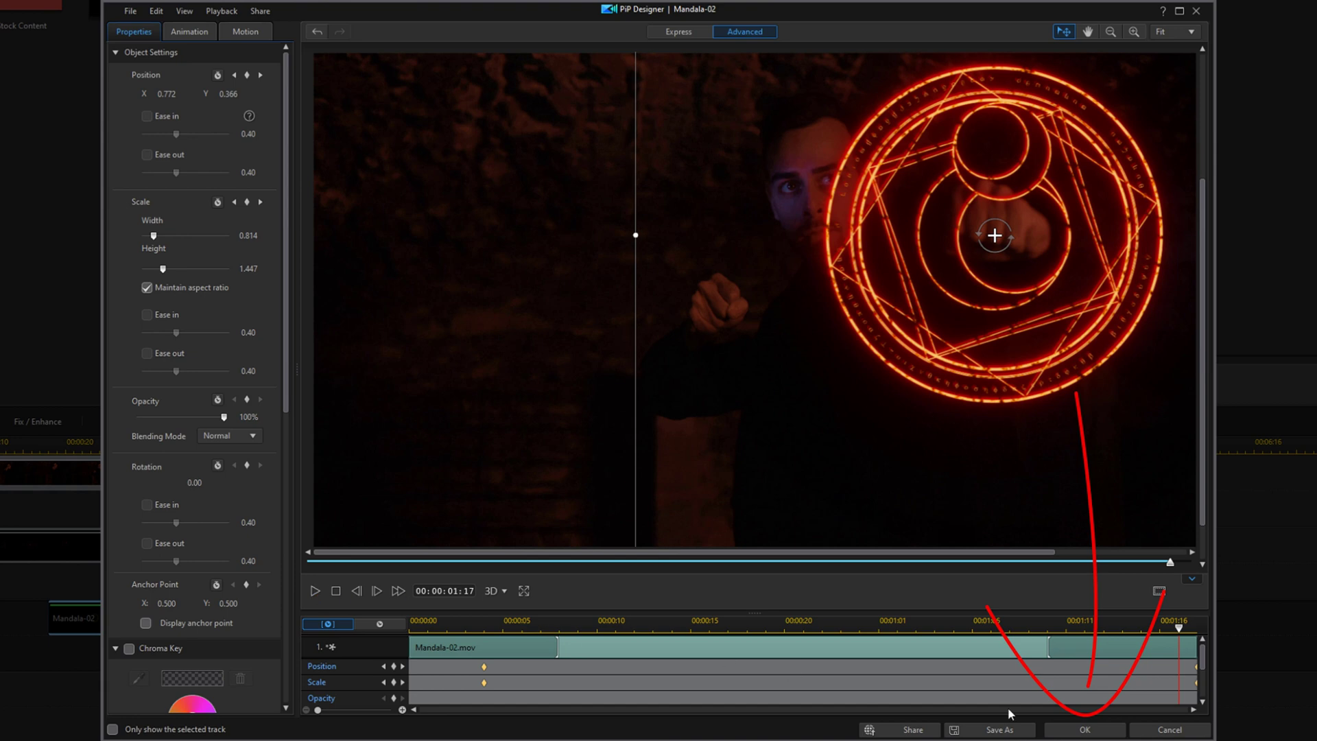
click(1084, 729)
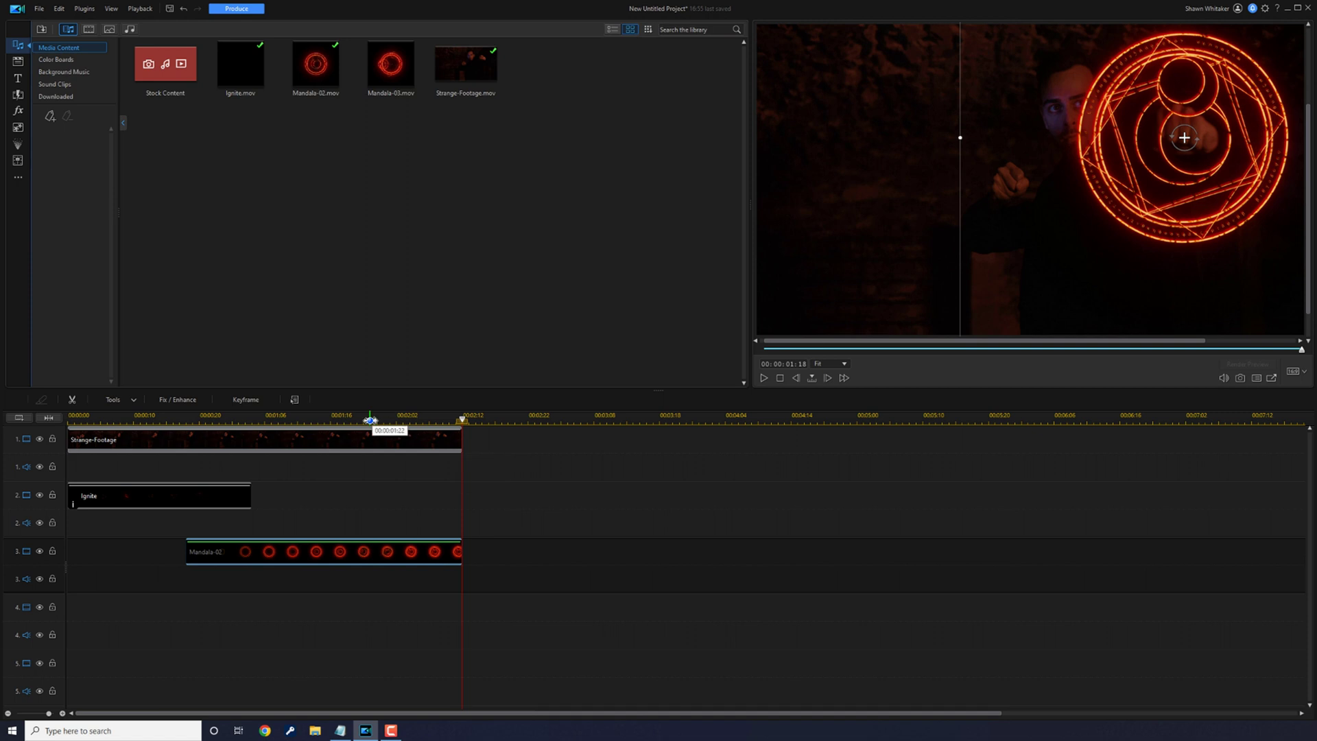
click(324, 419)
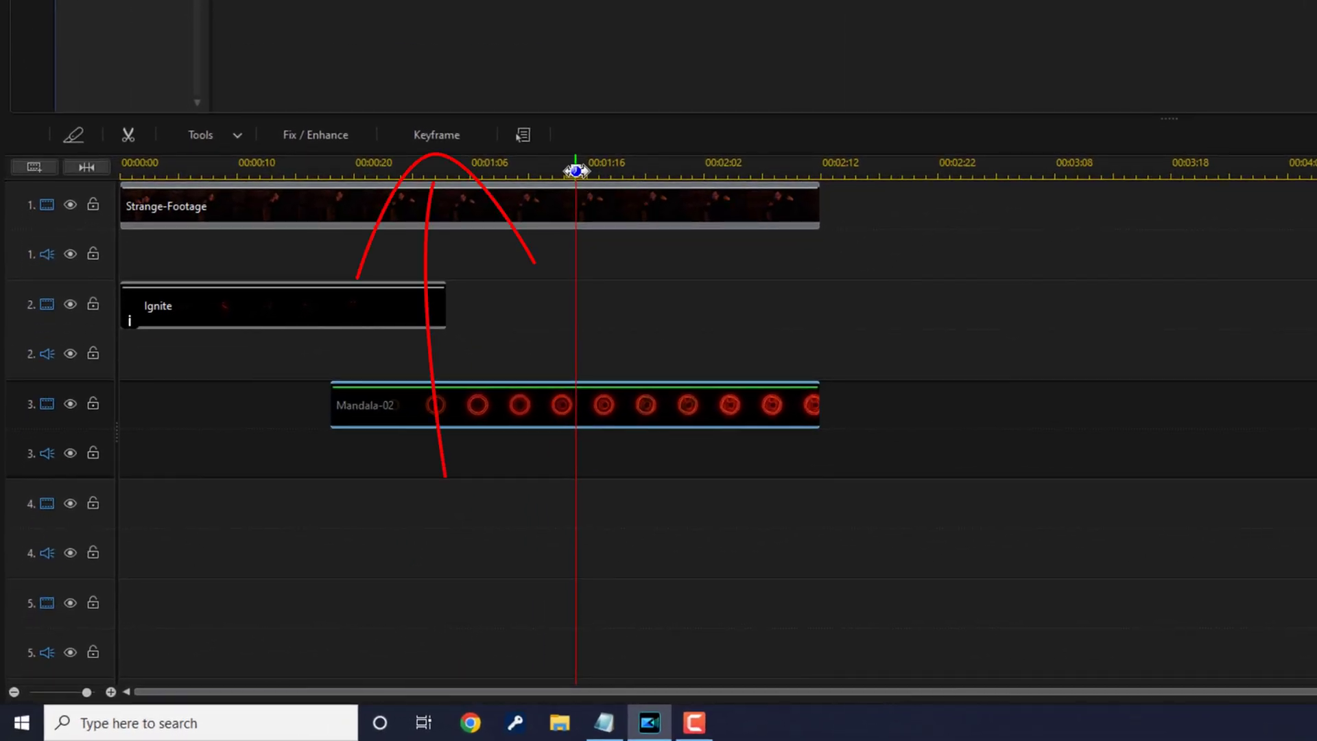
click(440, 136)
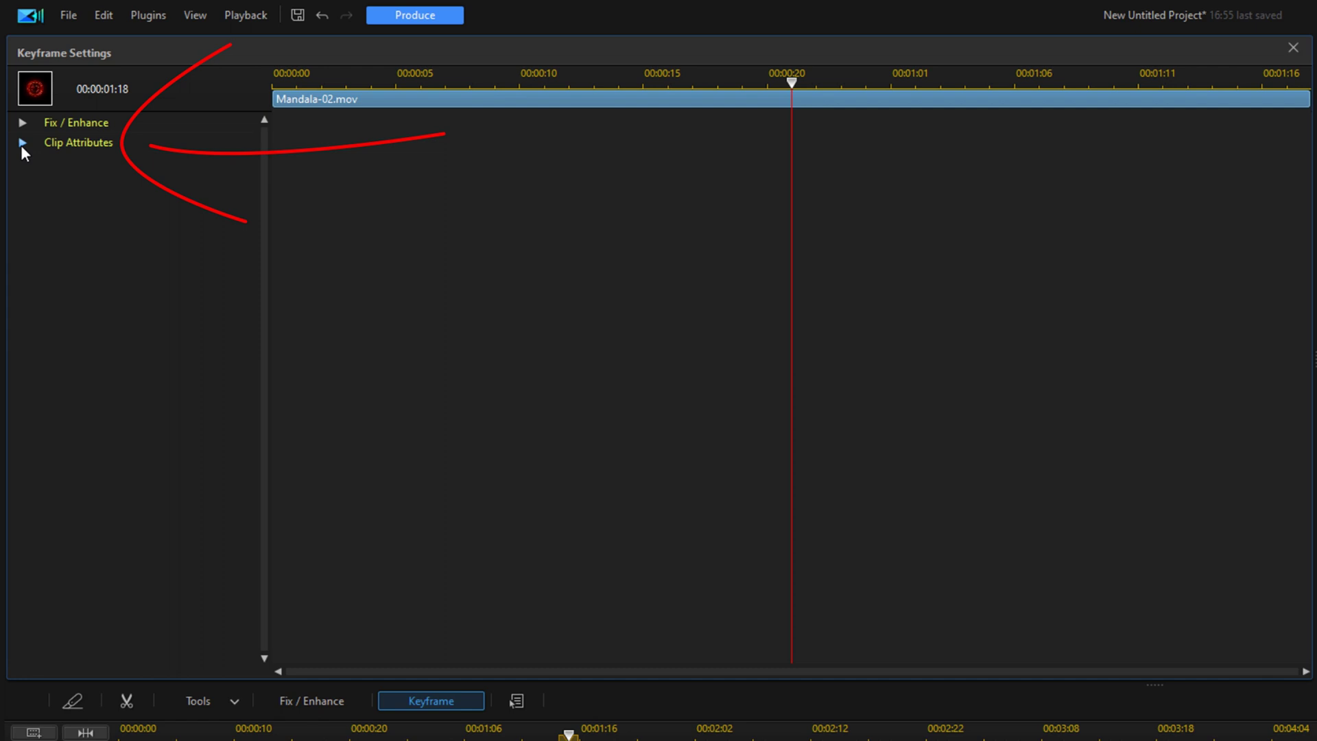
Under Clip Attributes, enter 0.015 for Mandala-02's freeform top-left X and bottom-left X.
click(22, 142)
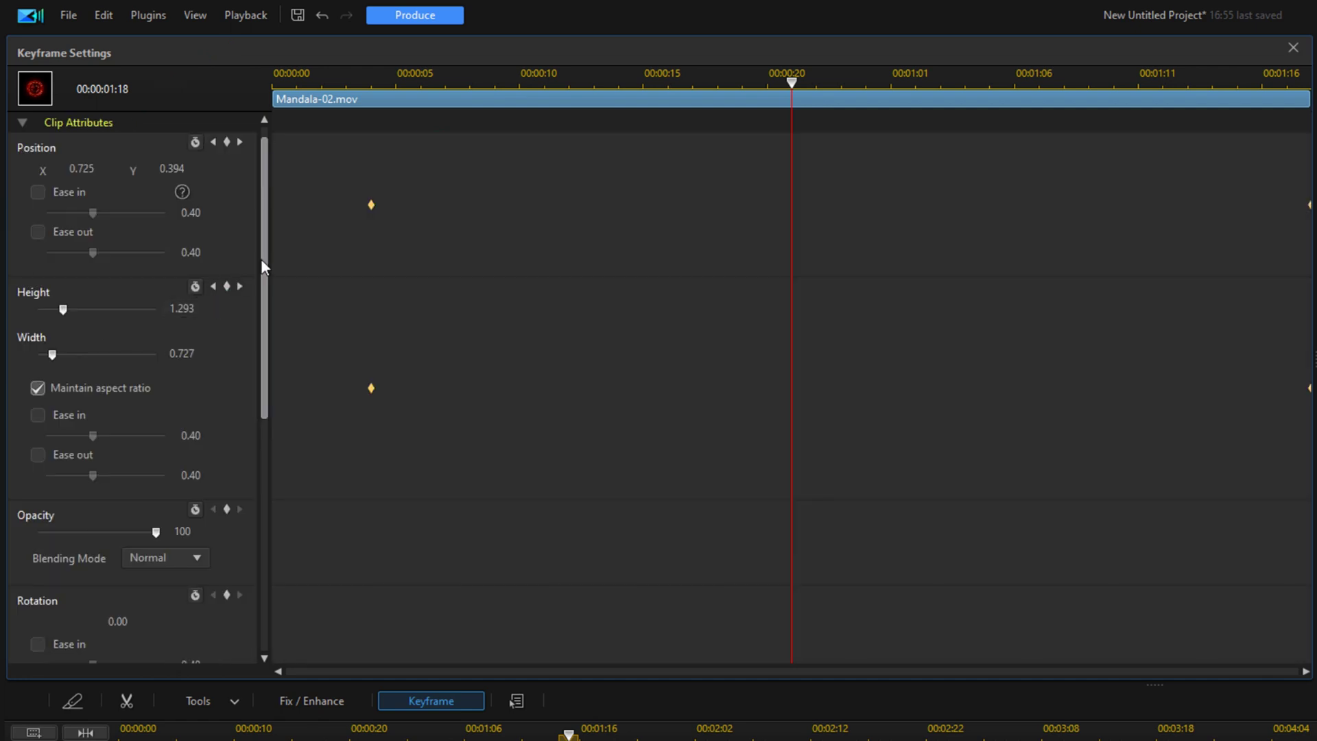
drag(264, 268, 259, 532)
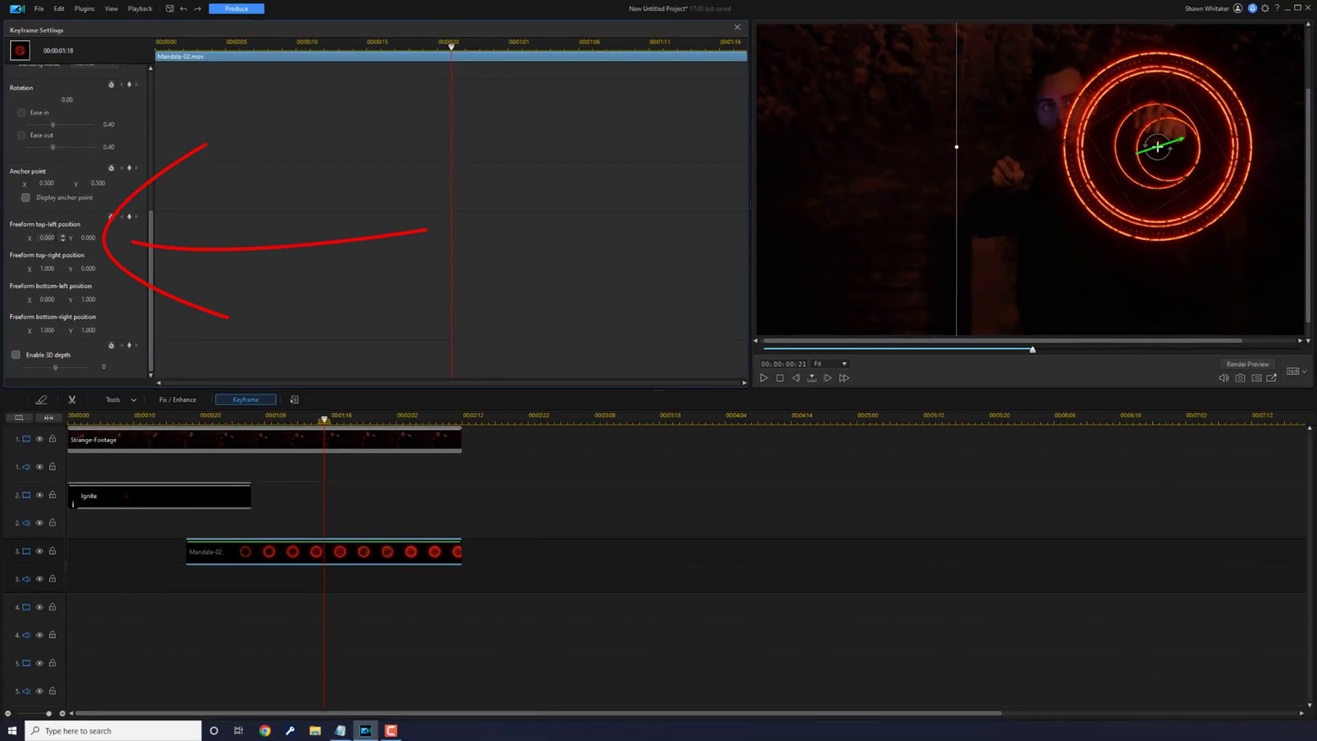
click(47, 238)
text(0.0)
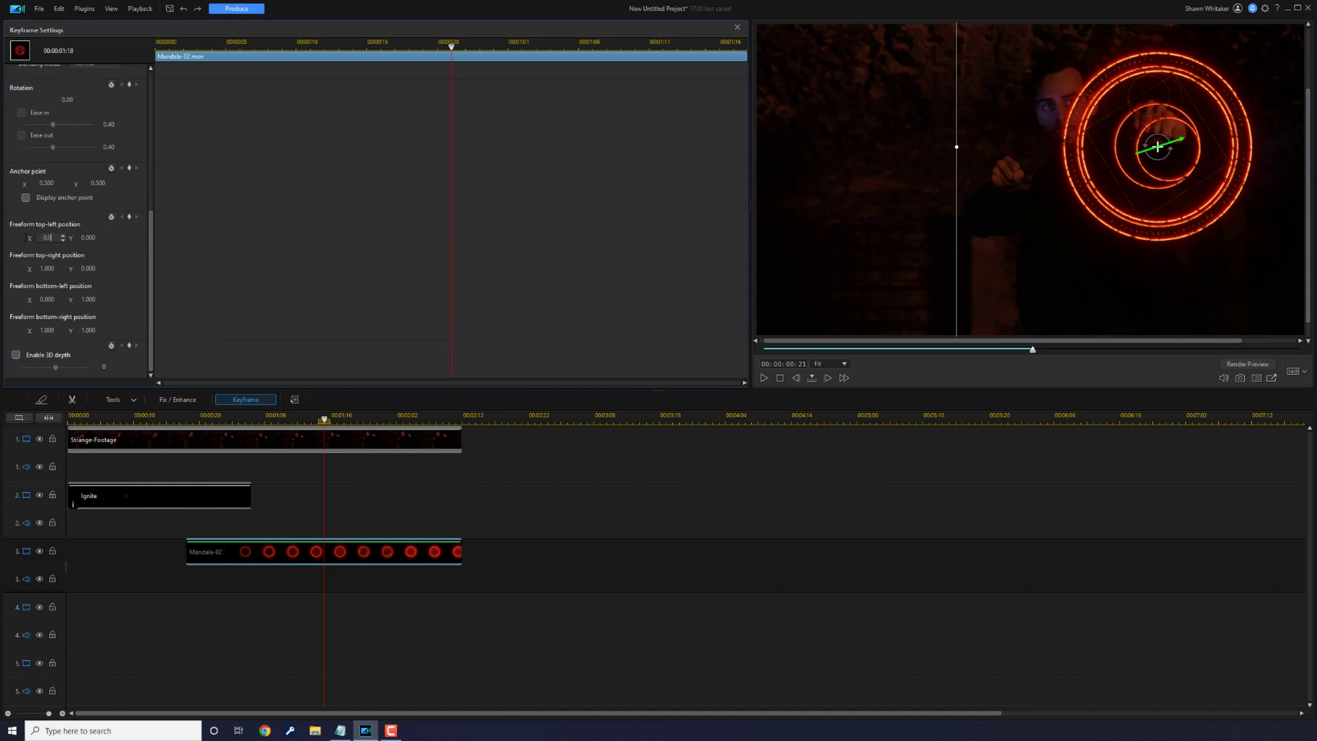
text(15)
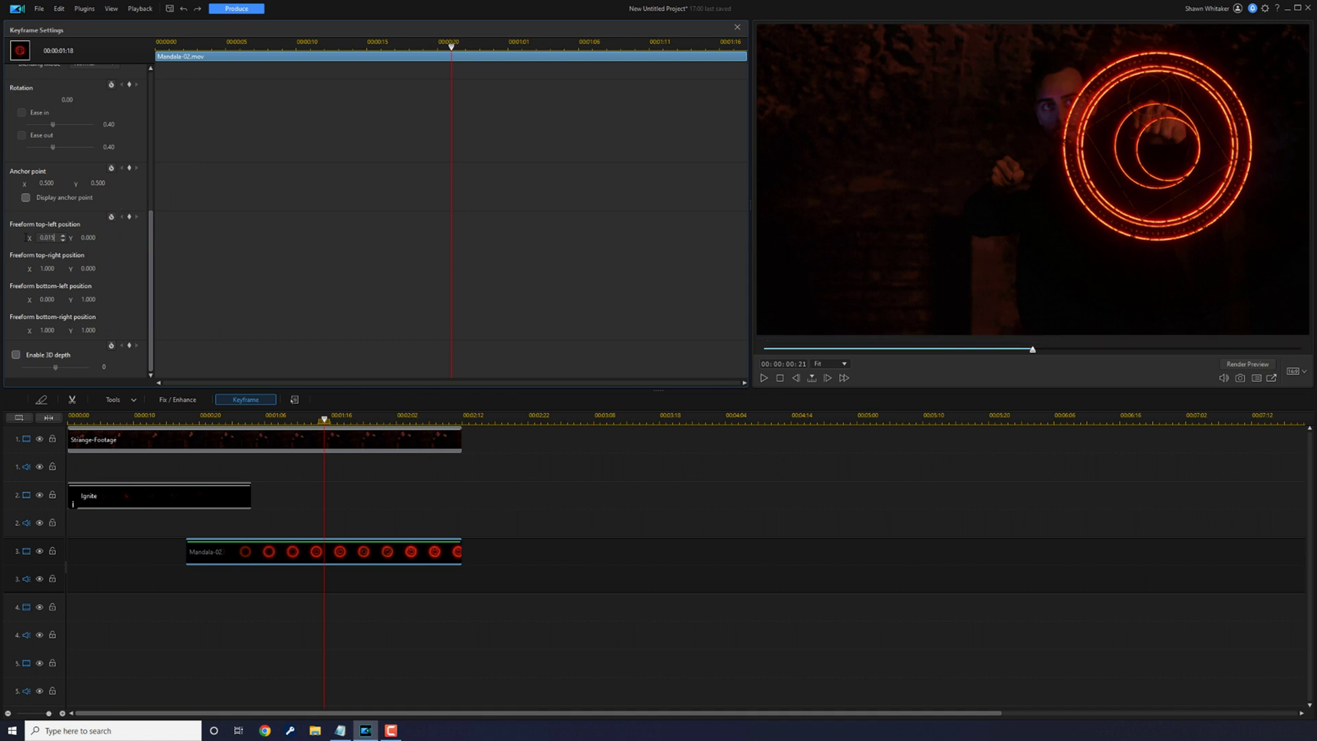
key(Return)
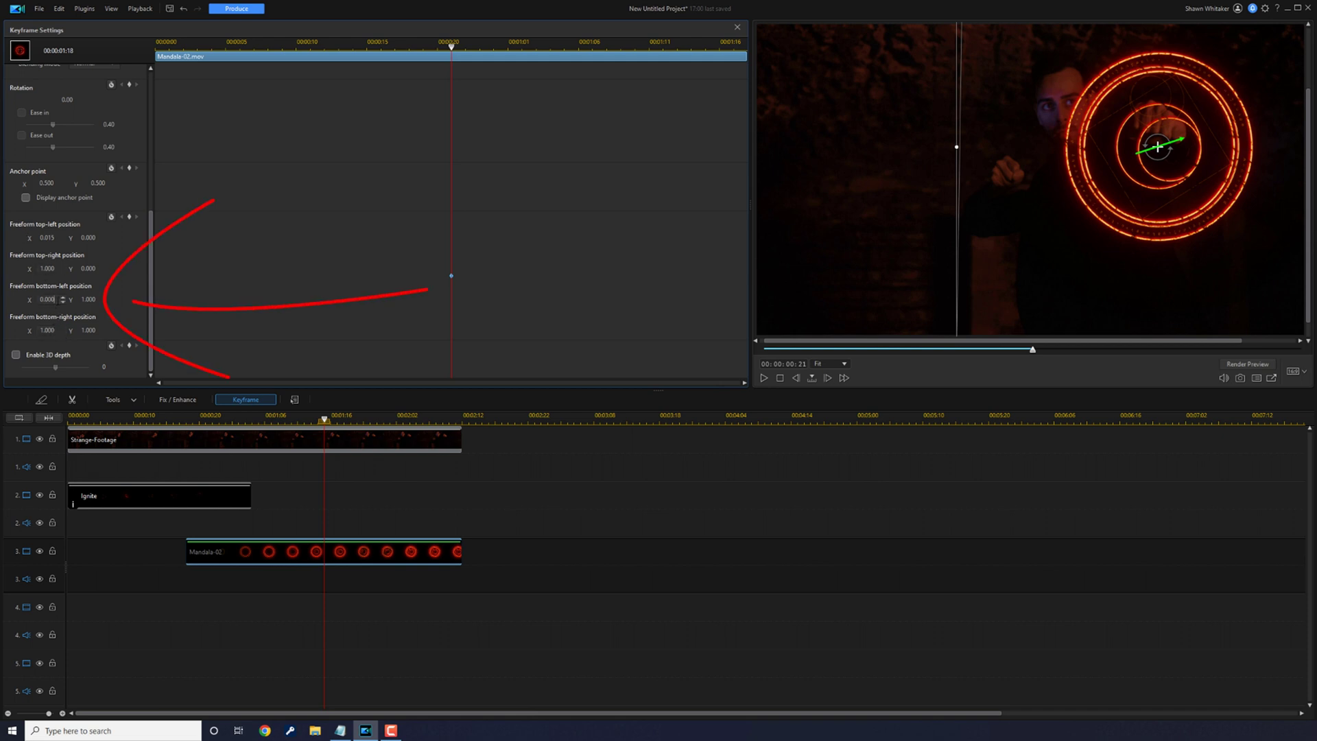
drag(55, 299, 20, 300)
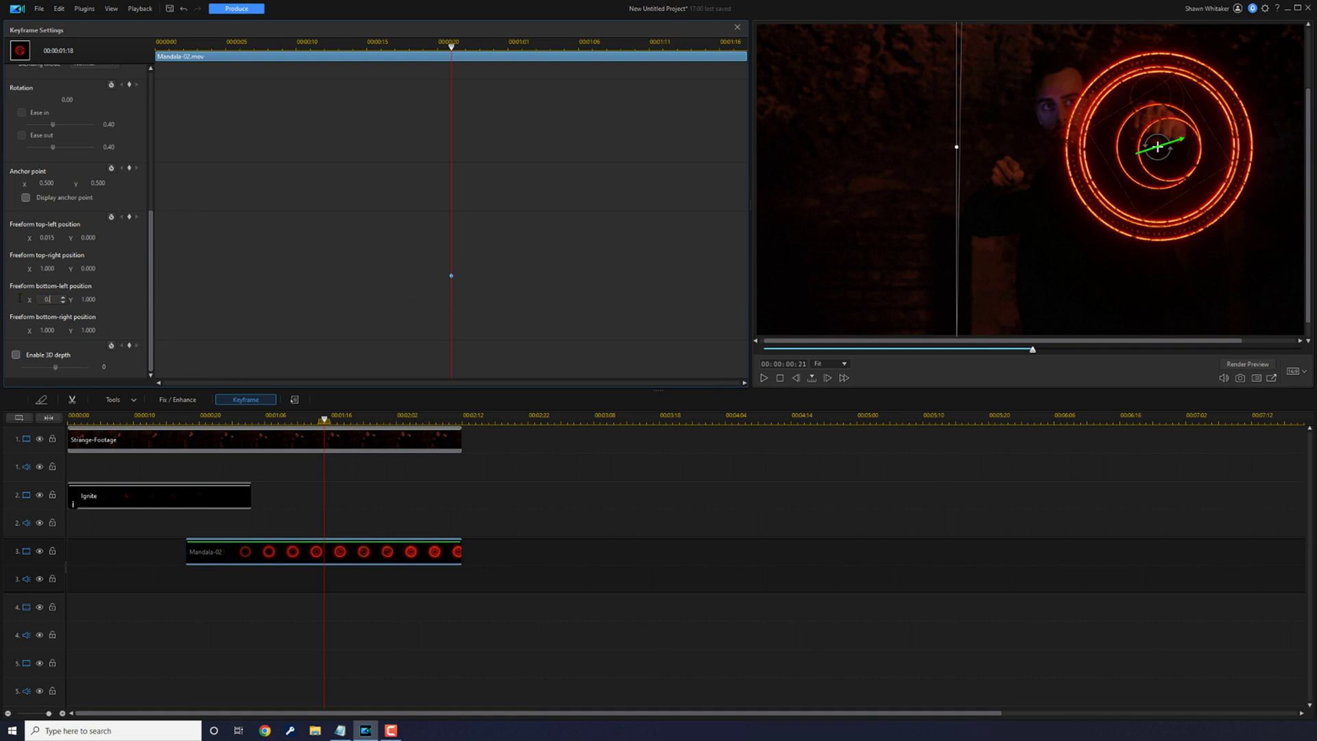
text(0.015)
key(Return)
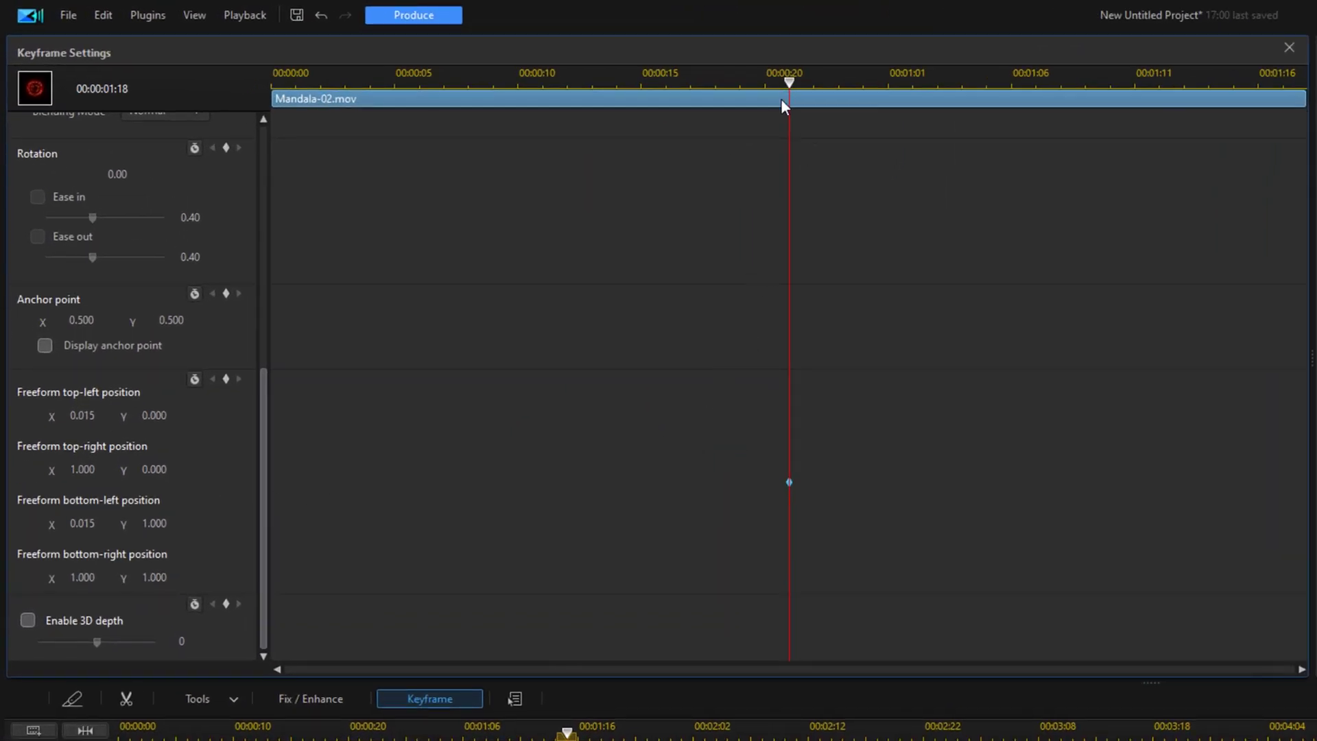
At the clip start, add a Freeform keyframe and duplicate the next keyframe's tilt into it.
drag(784, 102, 233, 182)
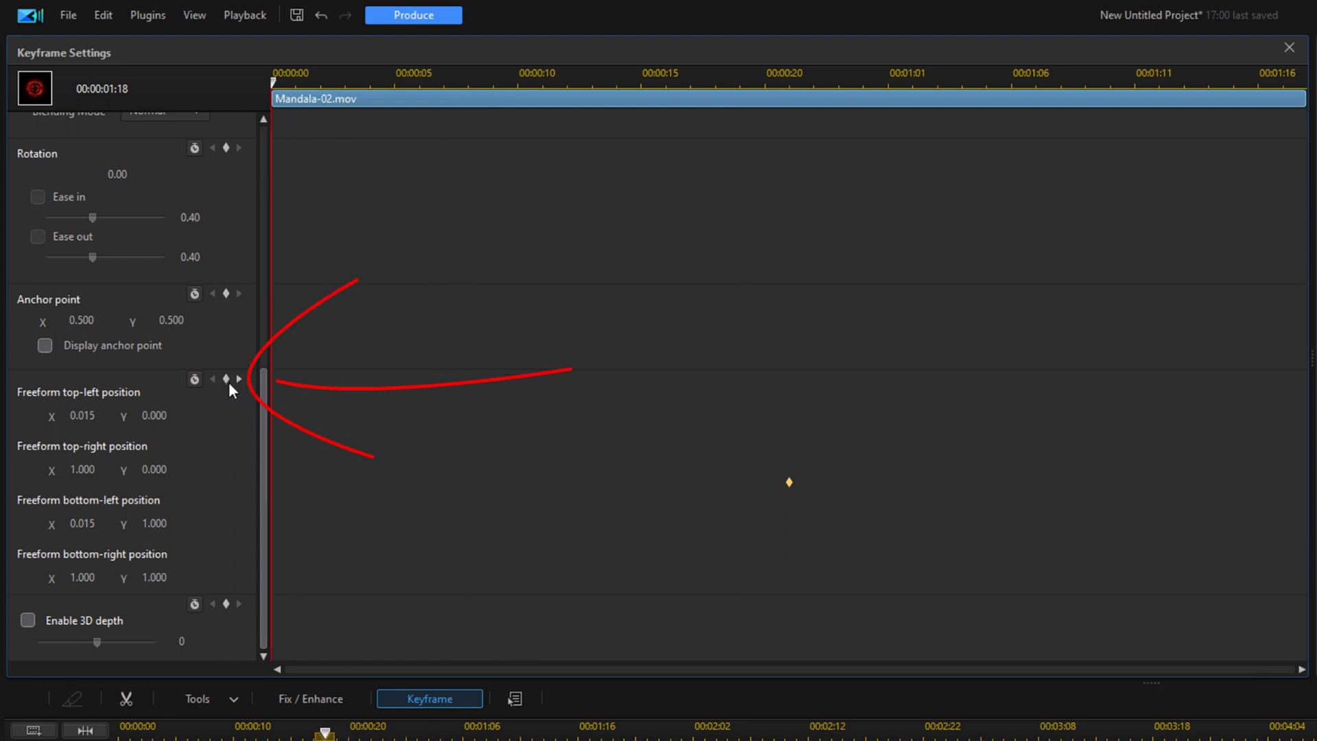
click(227, 380)
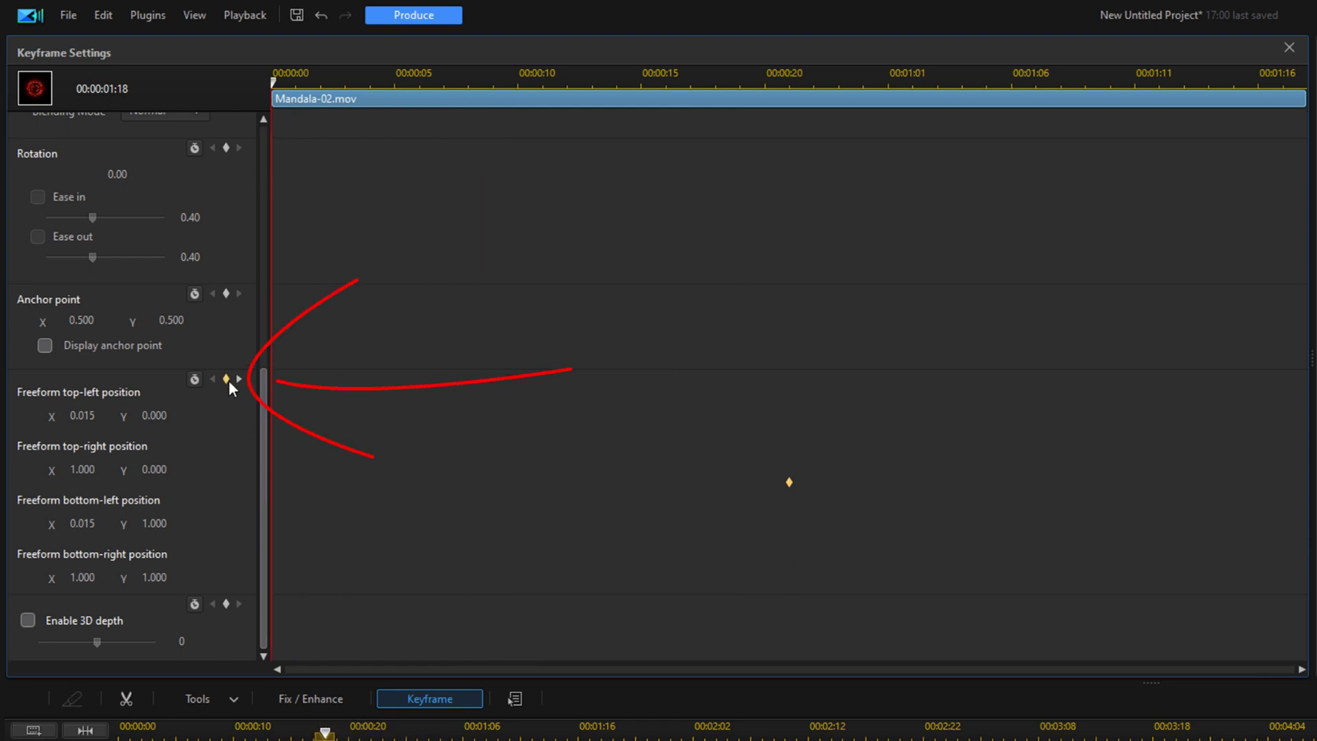
right_click(273, 483)
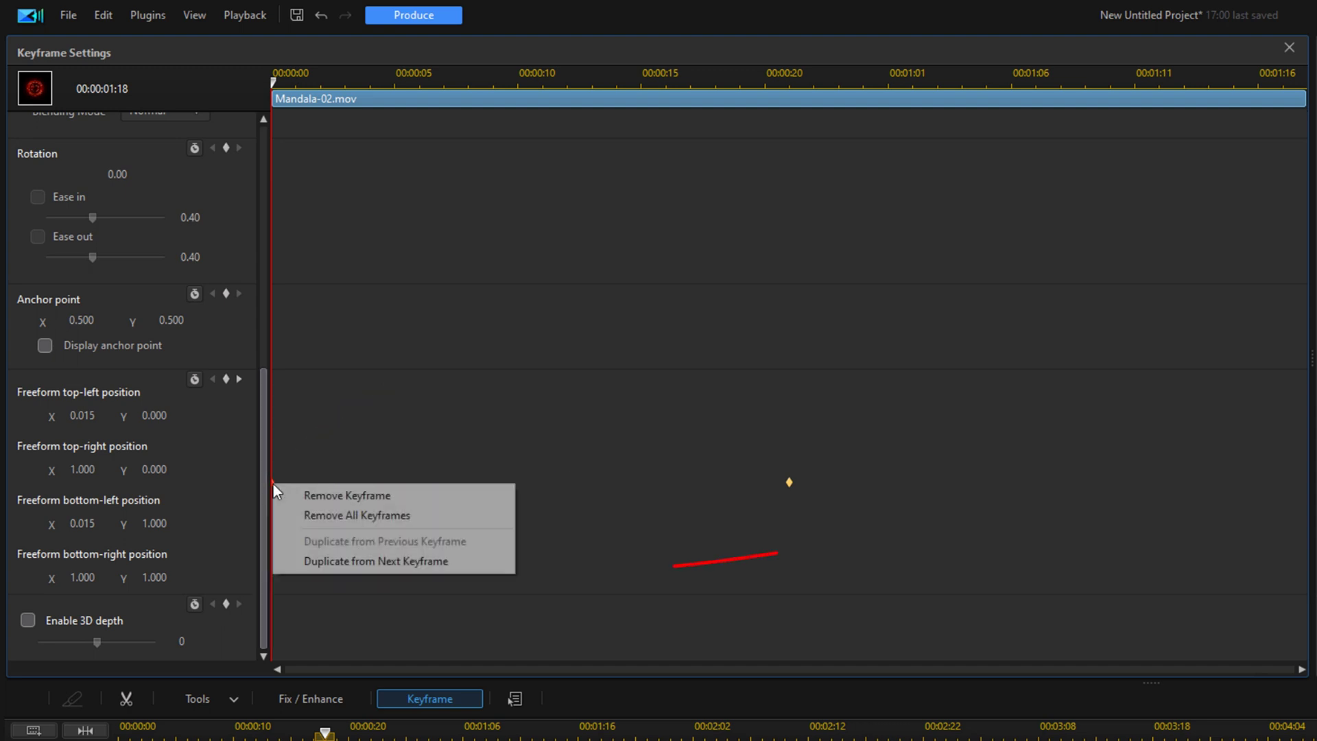
click(338, 561)
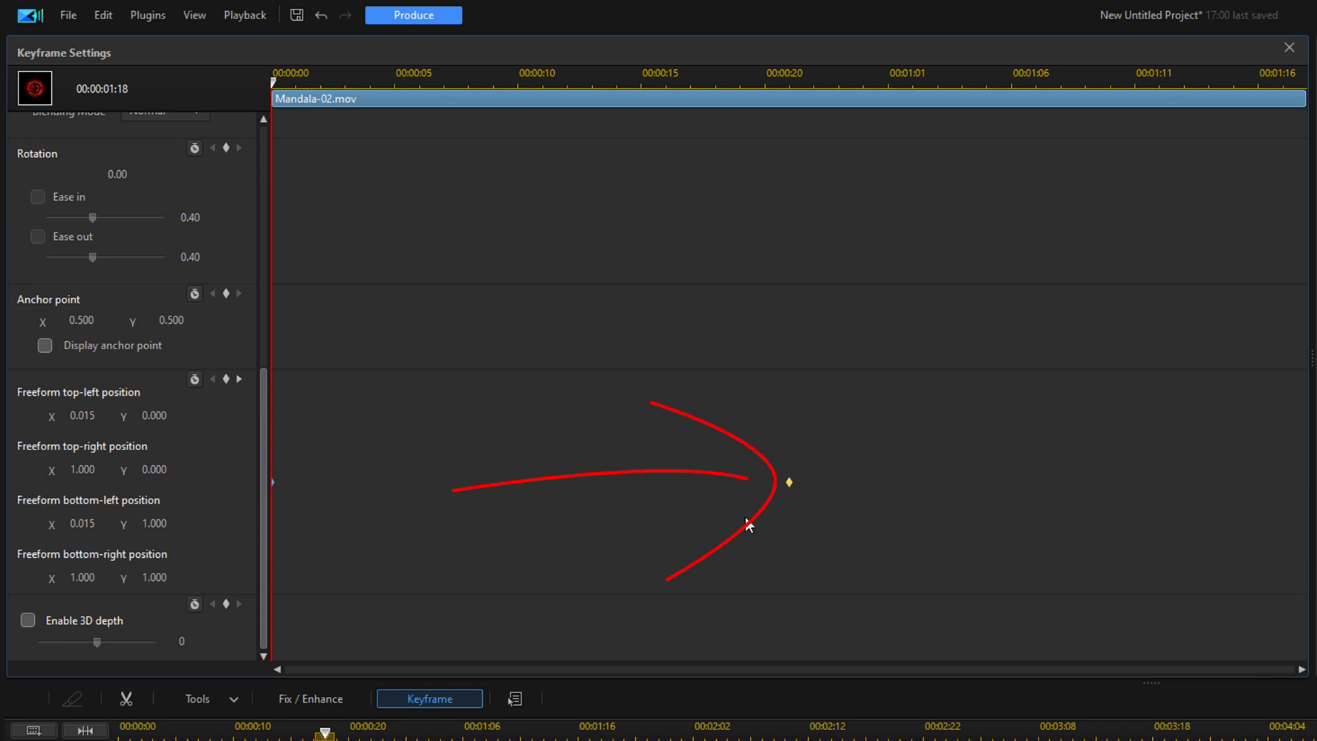
Remove the later Freeform keyframe and close Keyframe Settings.
click(788, 482)
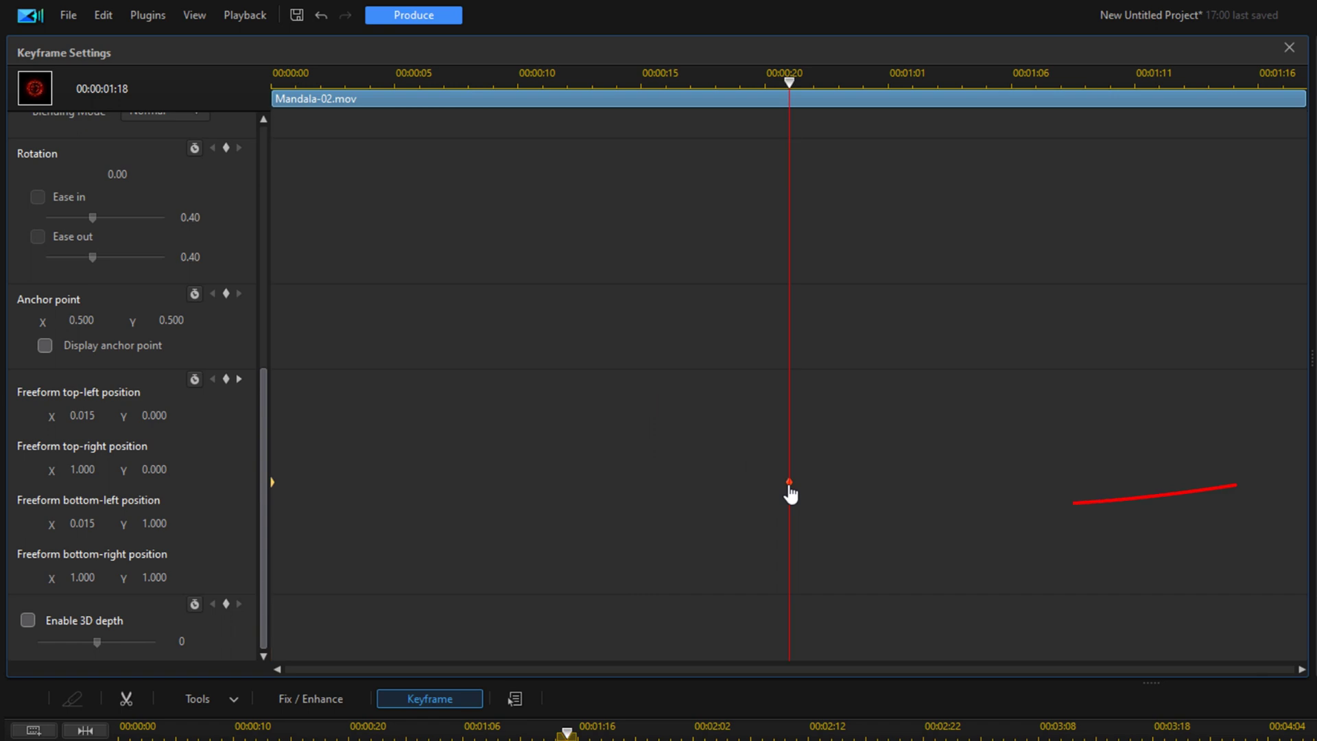
right_click(789, 483)
click(818, 496)
click(1289, 49)
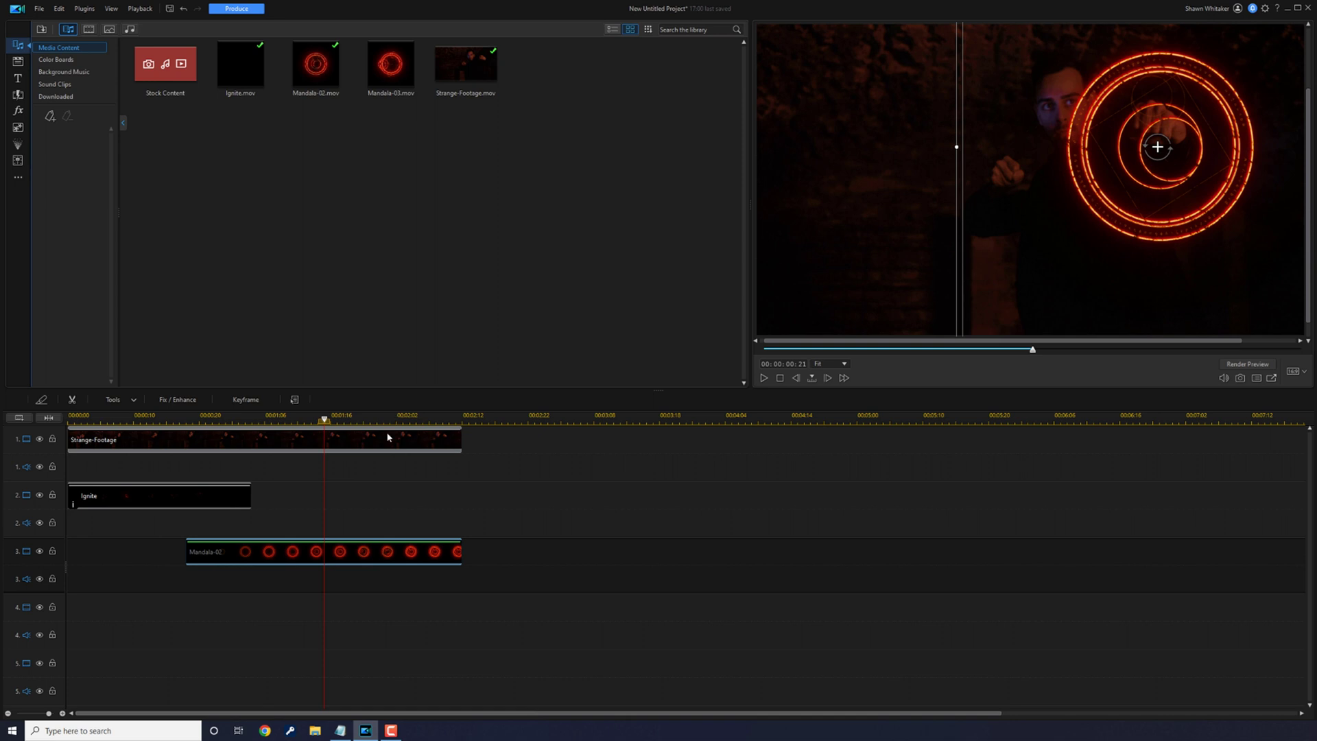
In Fix / Enhance, enable Lighting Adjustment with Extreme backlight at 100 for Mandala-02.
click(179, 399)
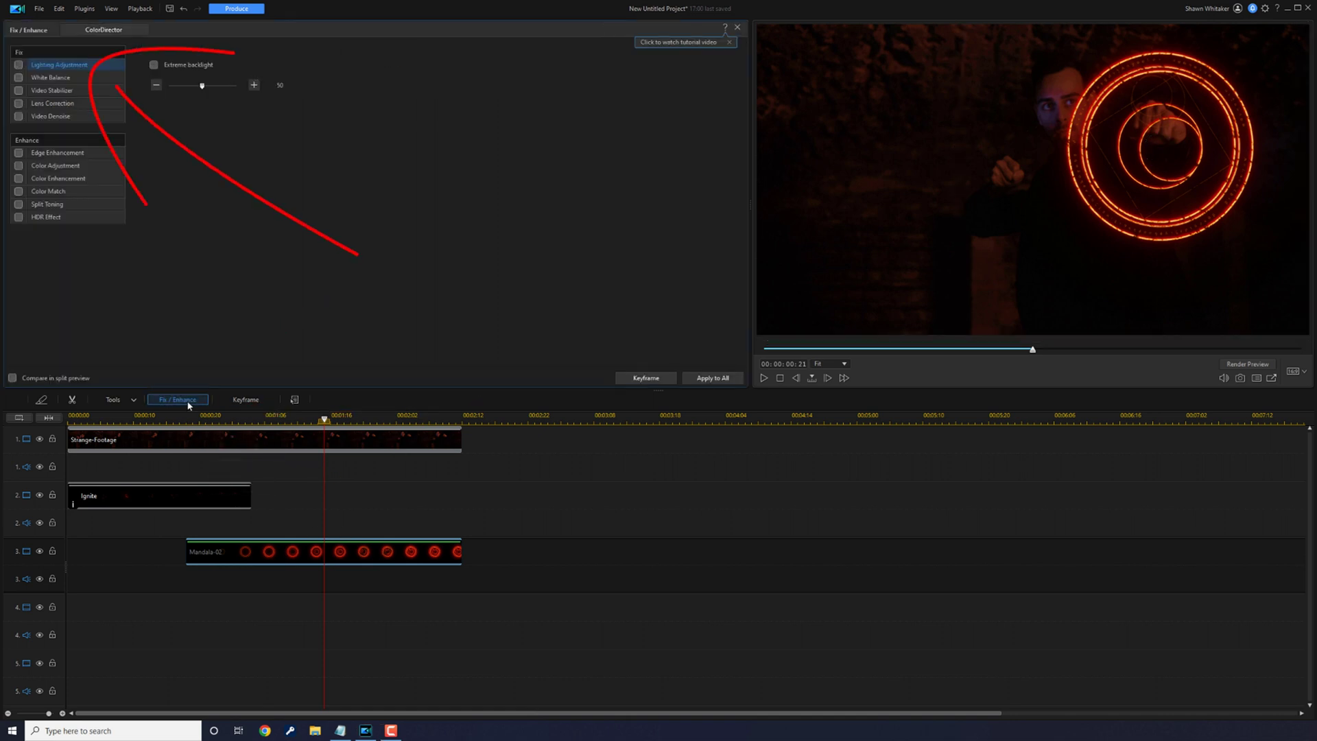
click(18, 65)
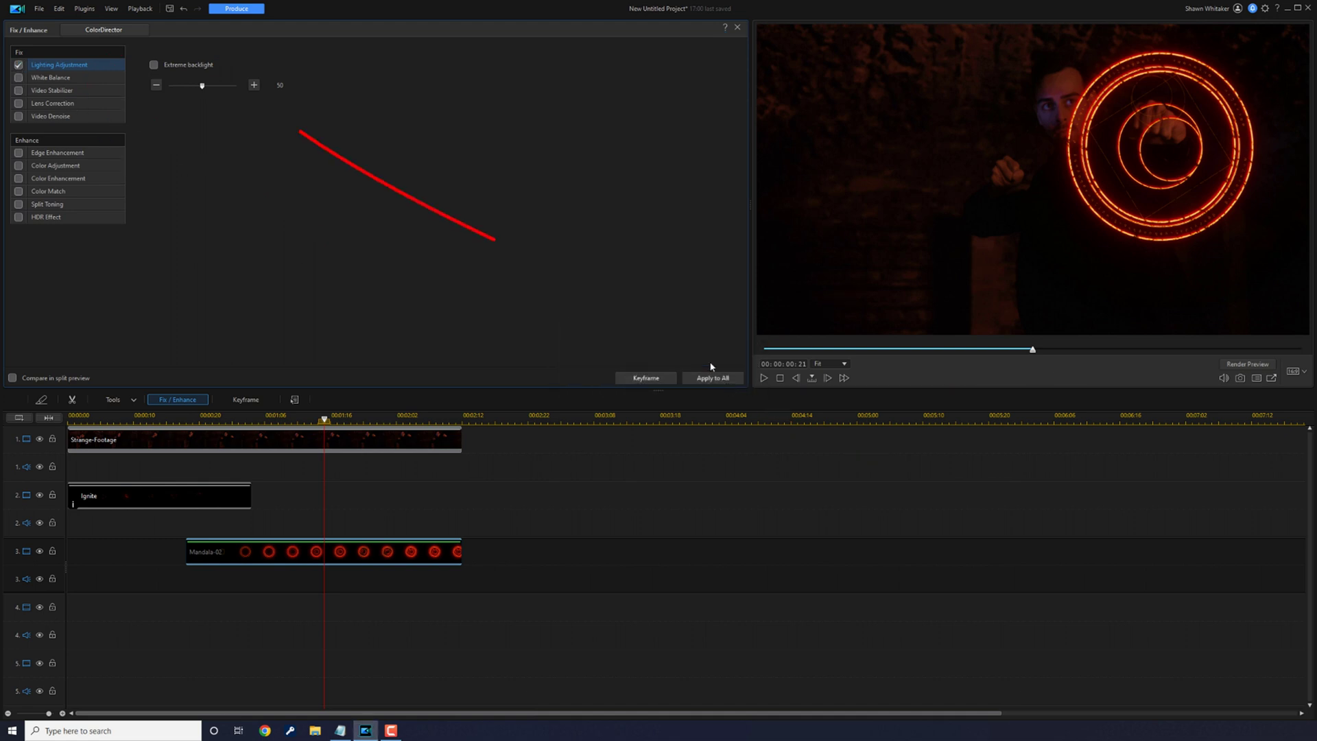
click(154, 65)
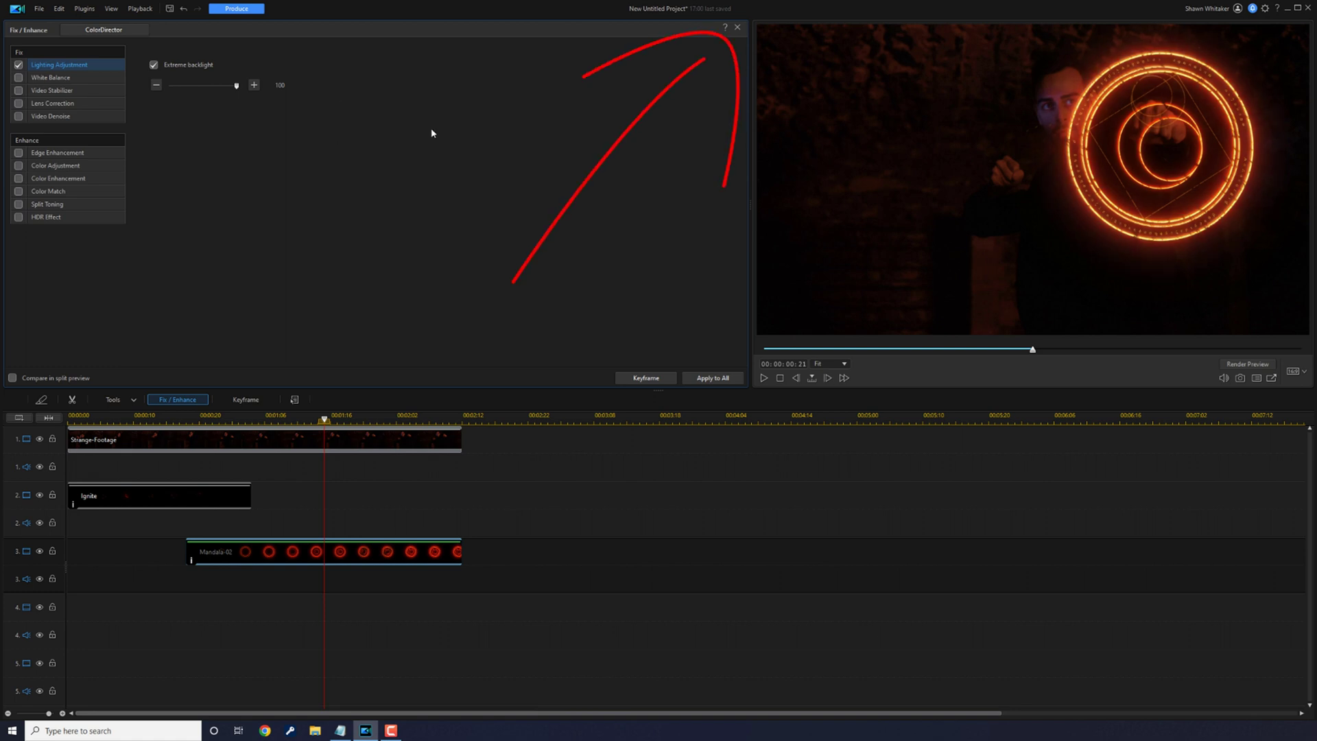
click(737, 28)
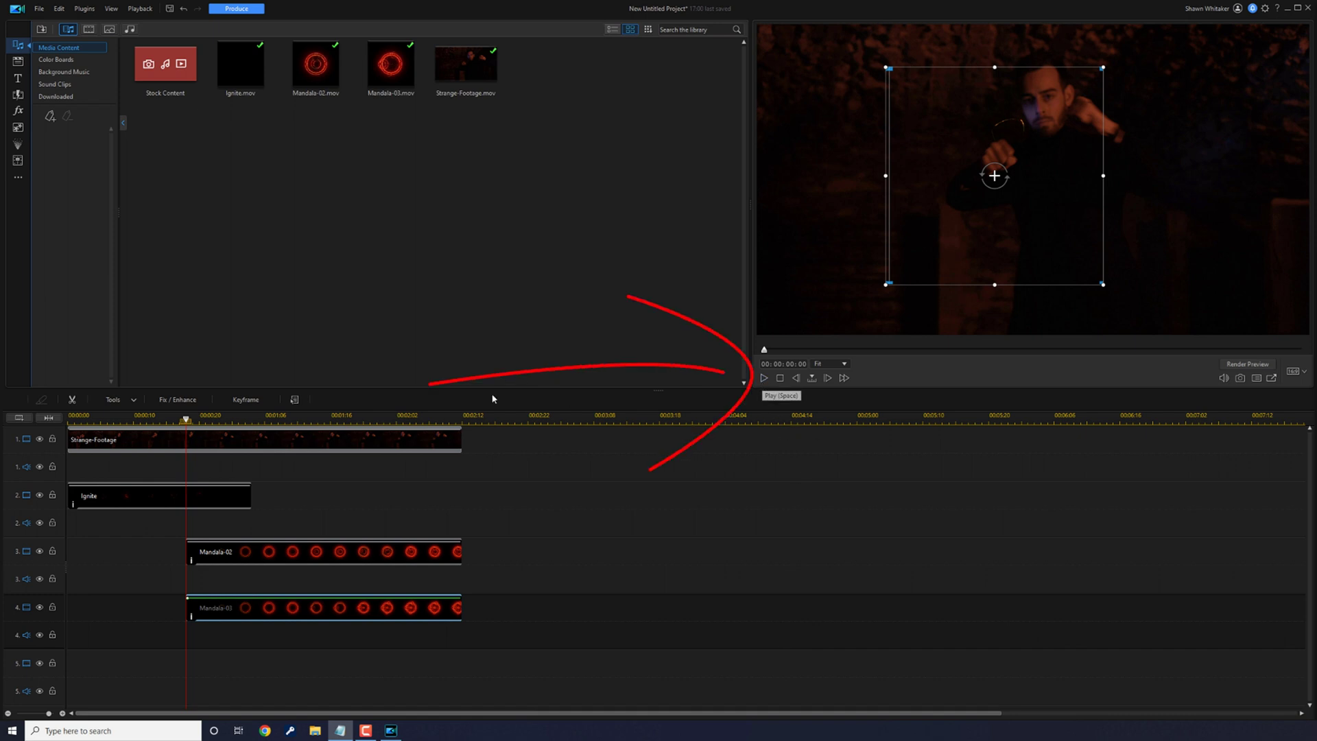
Return the playhead to 00:00:00, deselect the Strange-Footage clip, and start playback.
drag(177, 421, 68, 421)
click(137, 440)
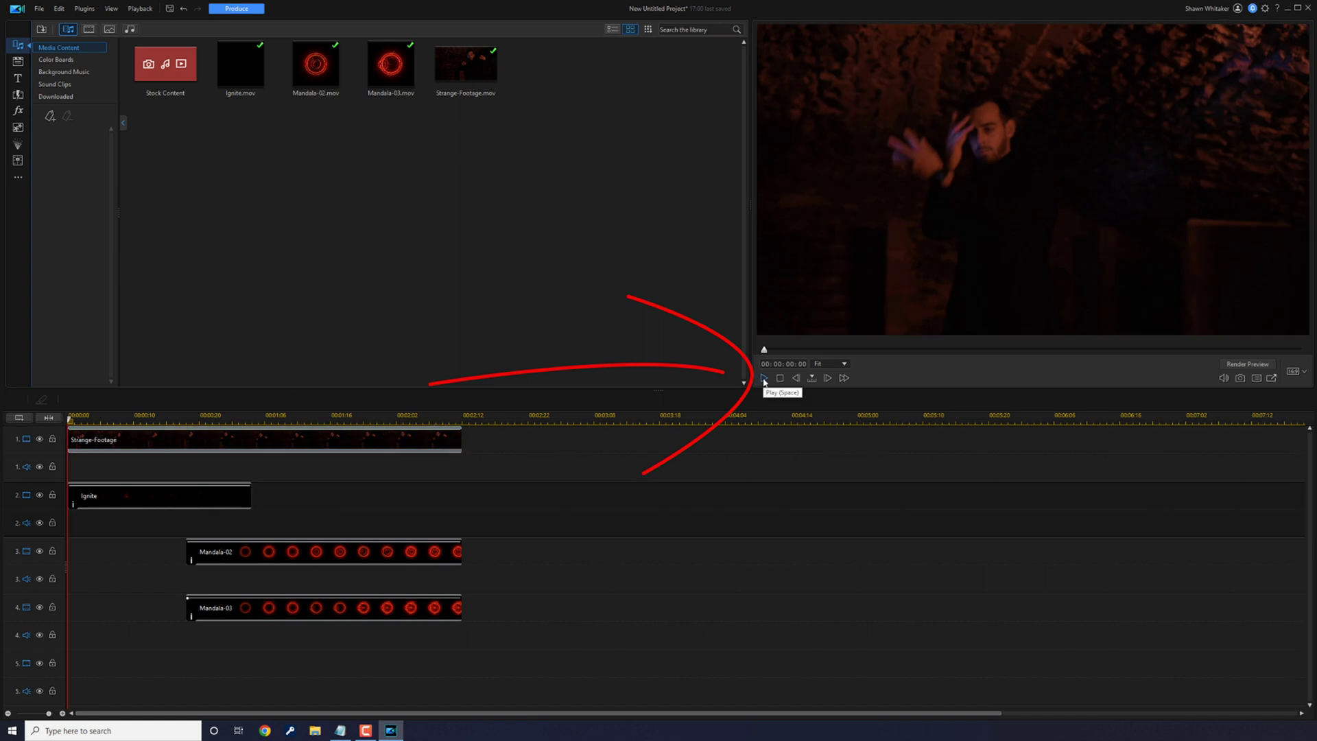
click(758, 480)
key(space)
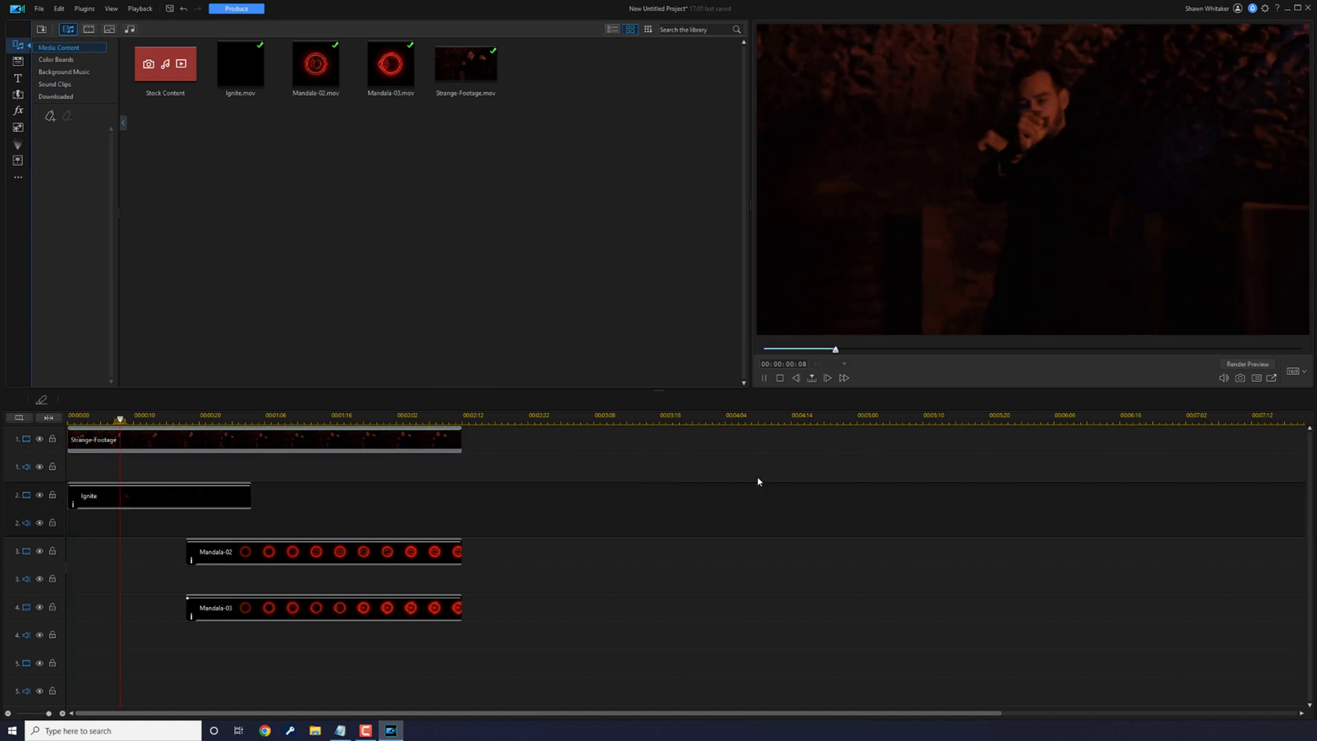